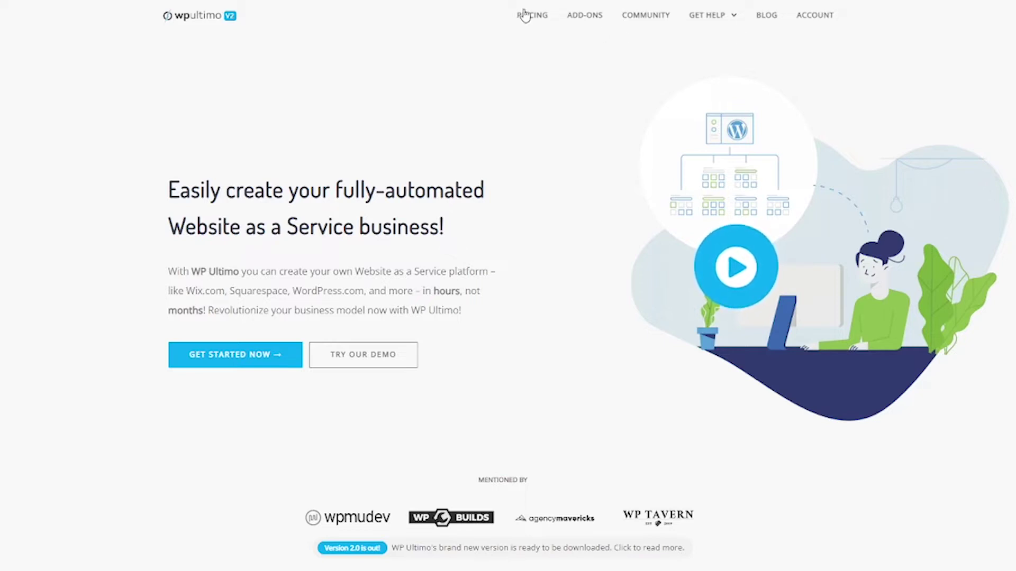
Scroll past the pricing cards and open the Add-ons page listing all 12 add-ons.
{"action": "scroll", "coordinate": [754, 221], "scroll_direction": "down", "scroll_amount": 10}
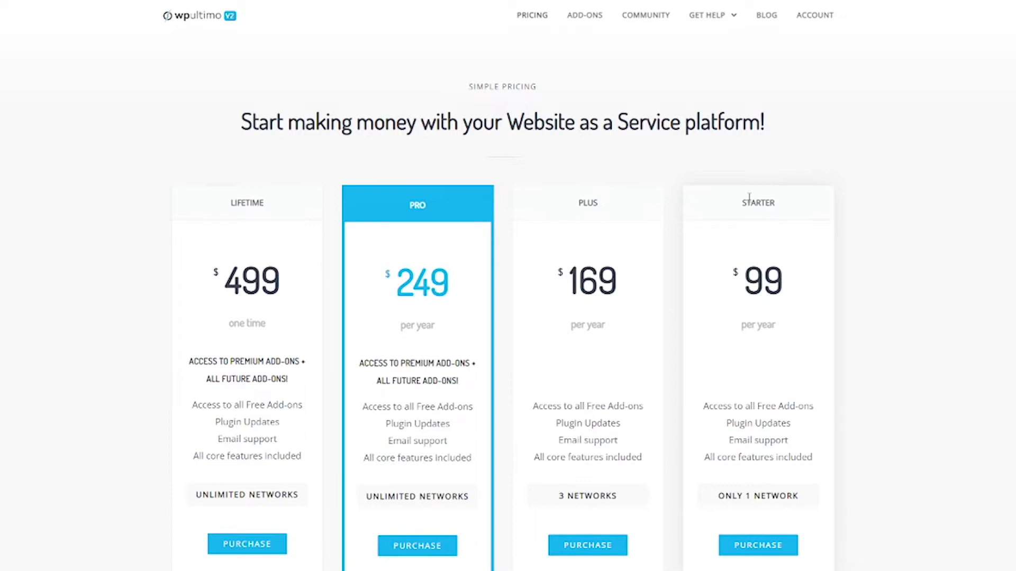
{"action": "left_click", "coordinate": [596, 16]}
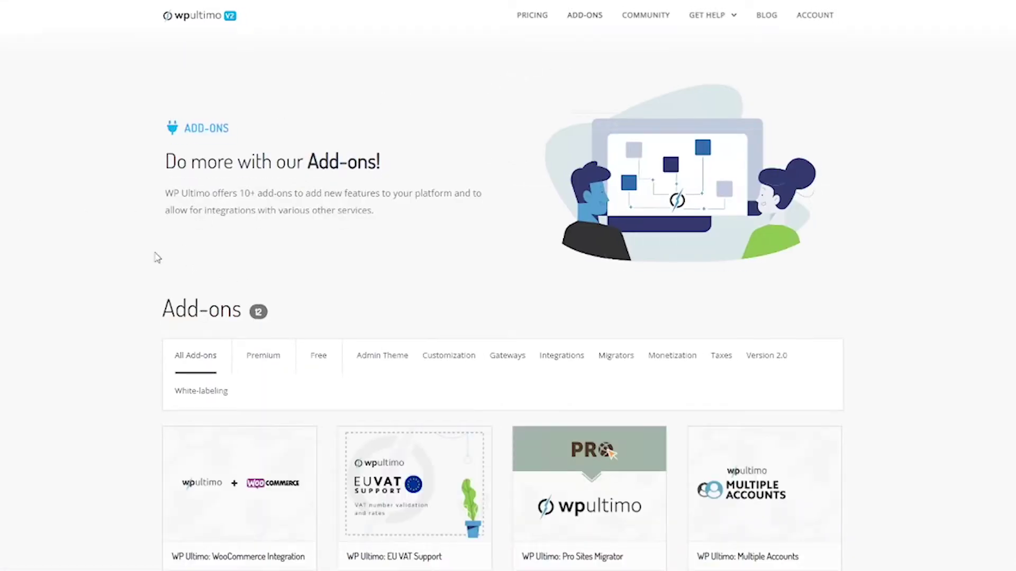
Filter the add-ons list to free ones, then to premium ones.
{"action": "scroll", "coordinate": [136, 243], "scroll_direction": "down", "scroll_amount": 3}
{"action": "left_click", "coordinate": [319, 174]}
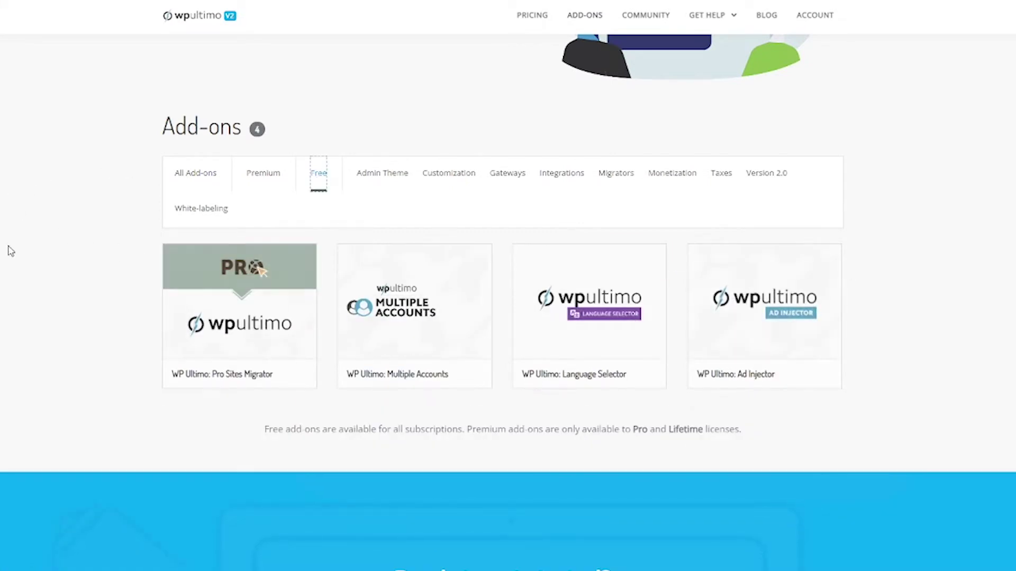
{"action": "left_click", "coordinate": [254, 176]}
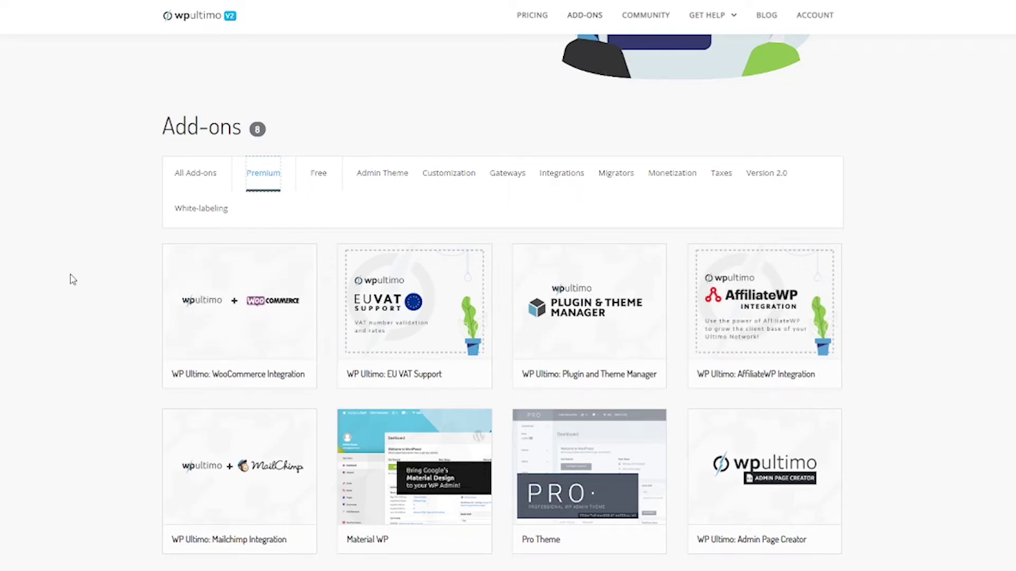
Browse the premium add-on cards and go back to the Pricing page.
{"action": "scroll", "coordinate": [73, 280], "scroll_direction": "down", "scroll_amount": 2}
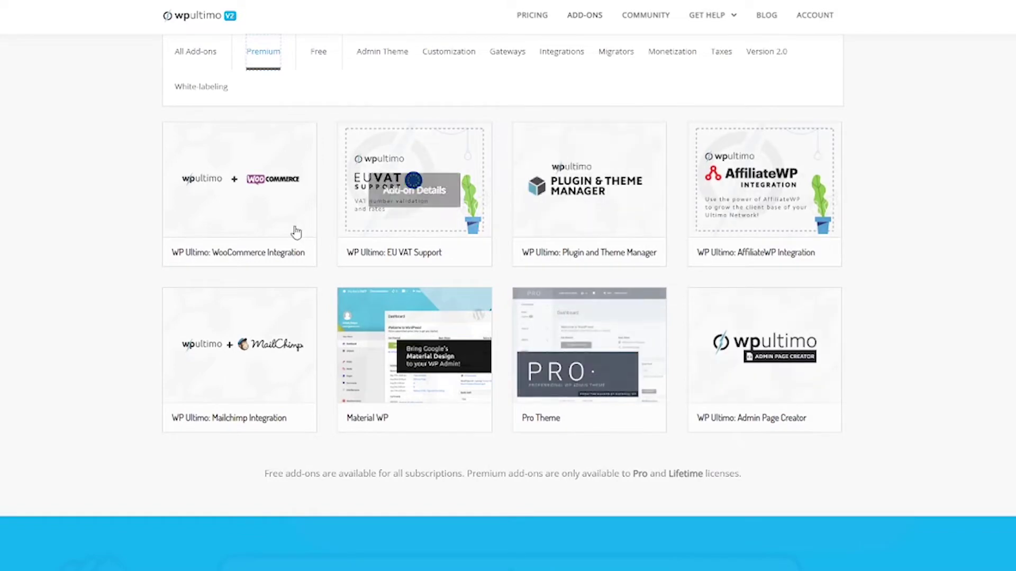
{"action": "scroll", "coordinate": [49, 217], "scroll_direction": "up", "scroll_amount": 1}
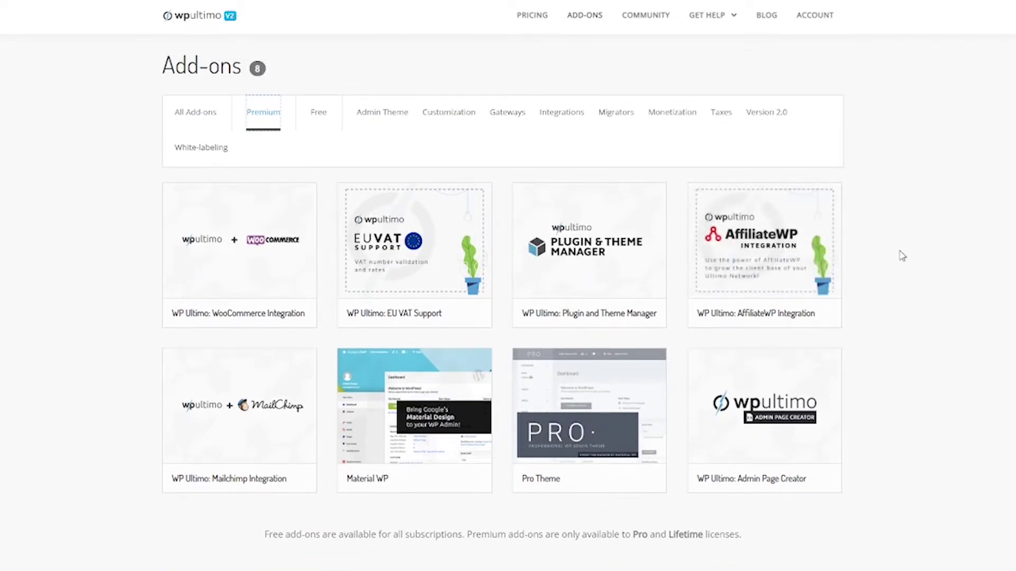
{"action": "mouse_move", "coordinate": [817, 256]}
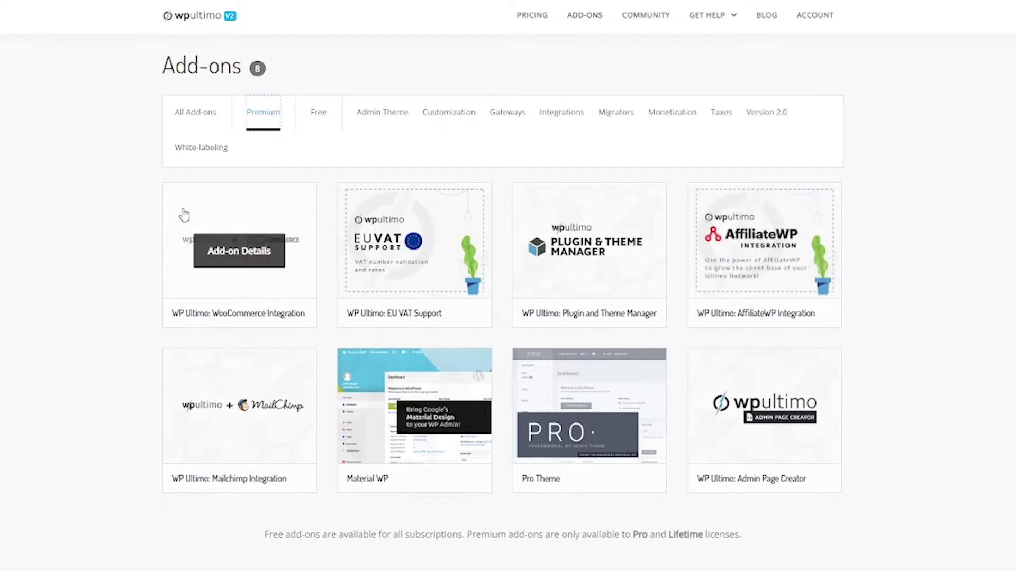
{"action": "scroll", "coordinate": [50, 261], "scroll_direction": "up", "scroll_amount": 4}
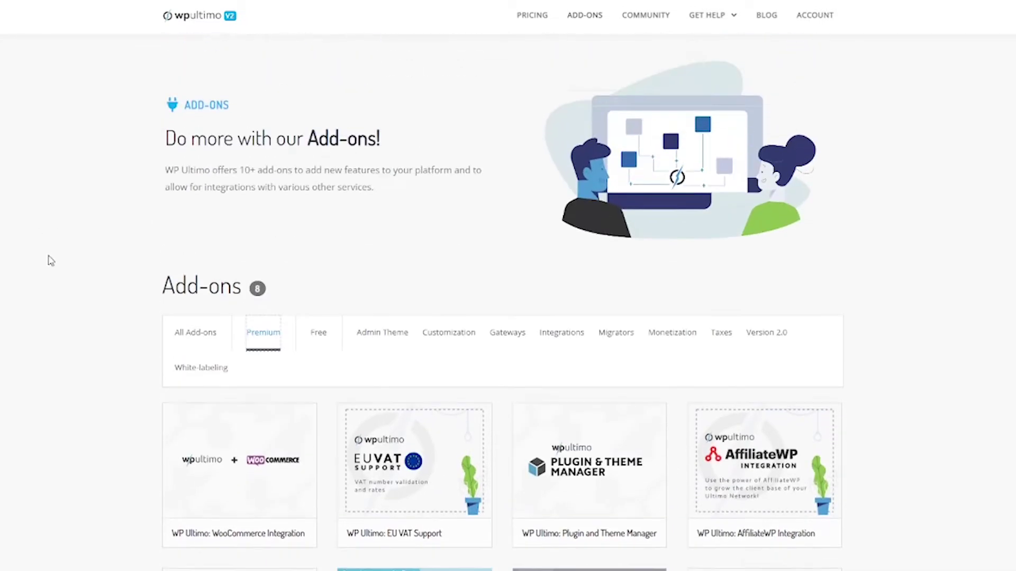
{"action": "left_click", "coordinate": [534, 17]}
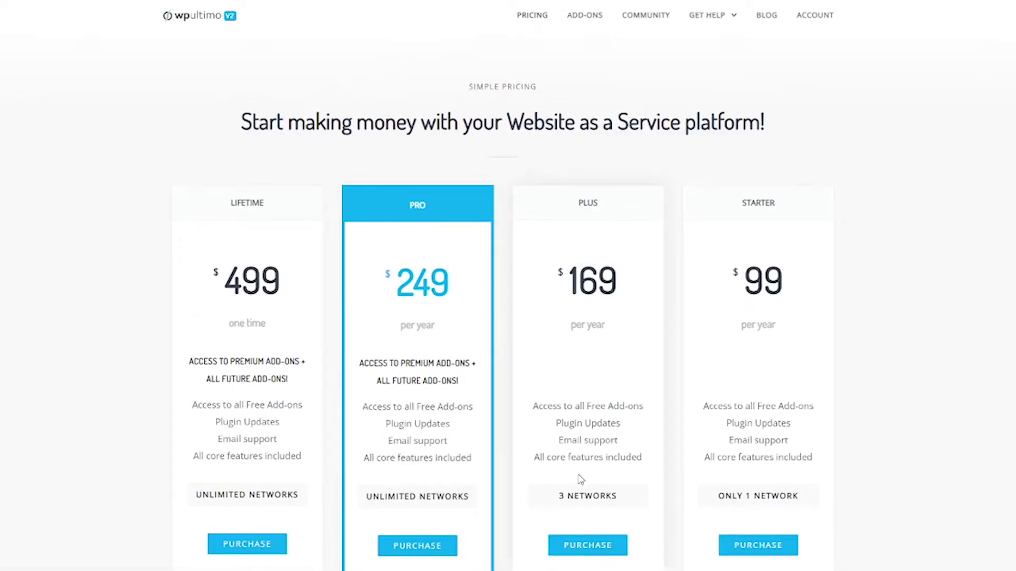
Start checkout for the Pro plan and switch it to annual billing.
{"action": "left_click", "coordinate": [434, 556]}
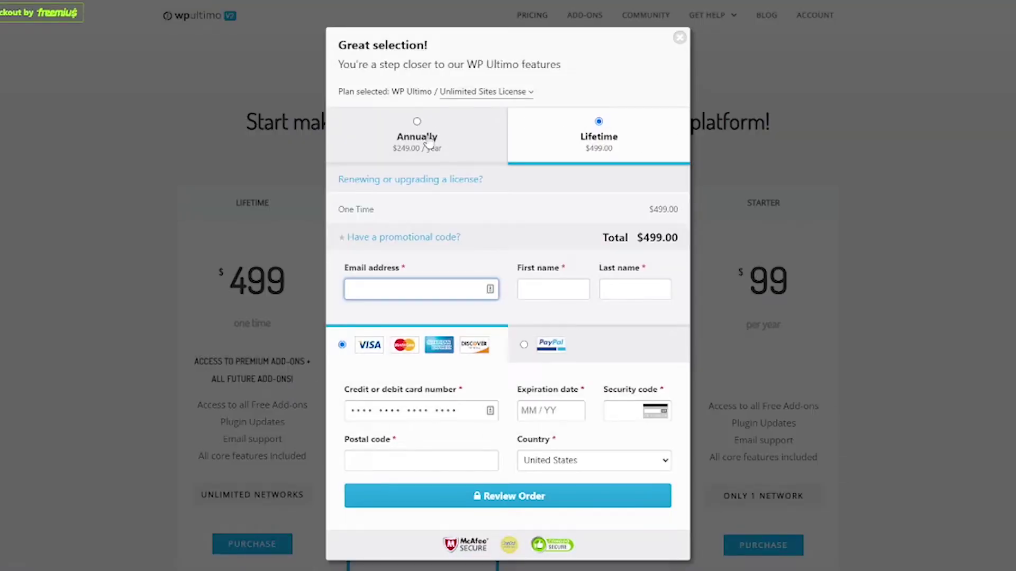
{"action": "left_click", "coordinate": [419, 139]}
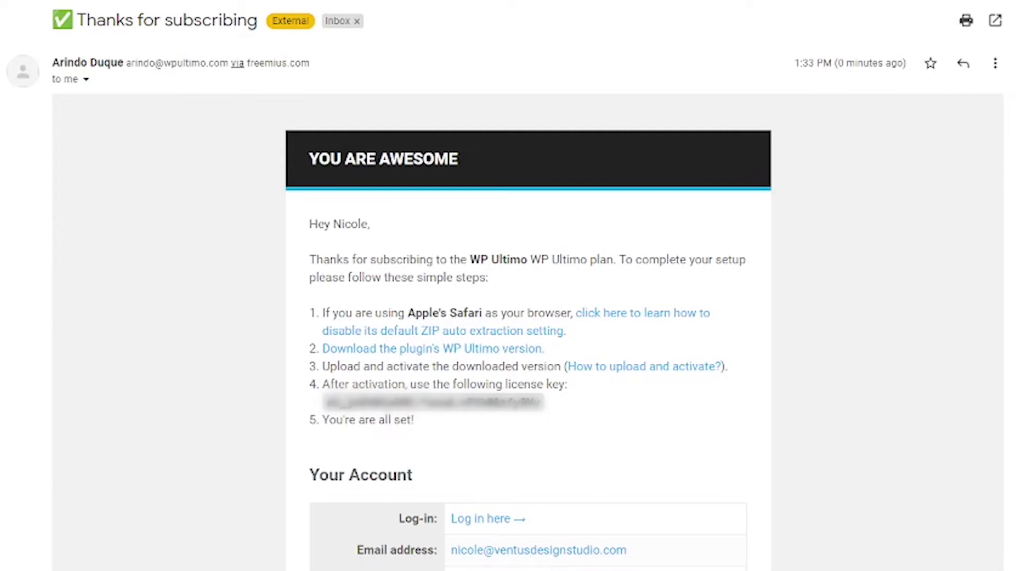
Follow the email's plugin download link and download wp-ultimo-latest.zip.
{"action": "left_click", "coordinate": [335, 350]}
{"action": "left_click", "coordinate": [408, 351]}
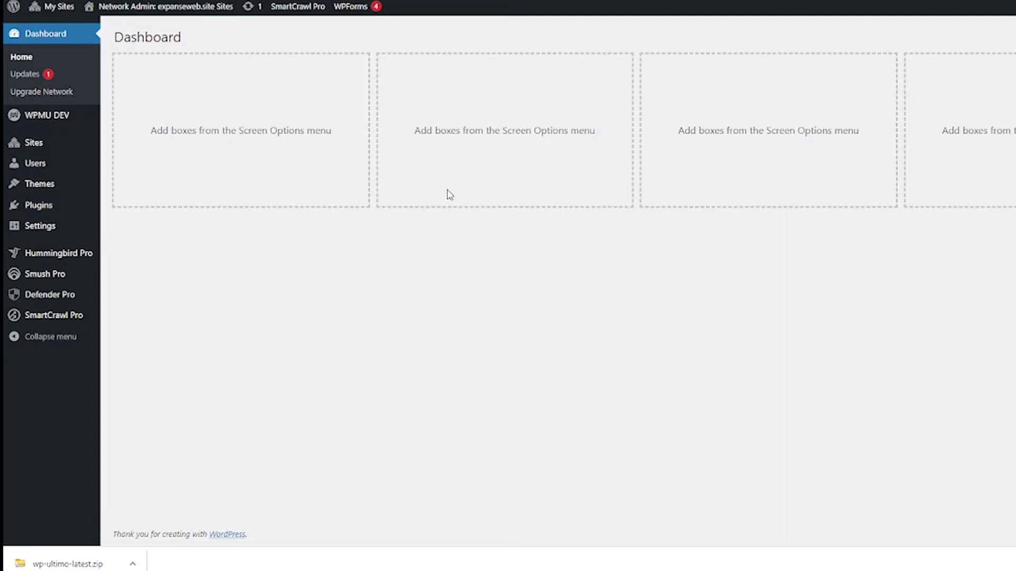
Upload wp-ultimo-latest.zip through Plugins > Add New > Upload Plugin and install it.
{"action": "mouse_move", "coordinate": [98, 209]}
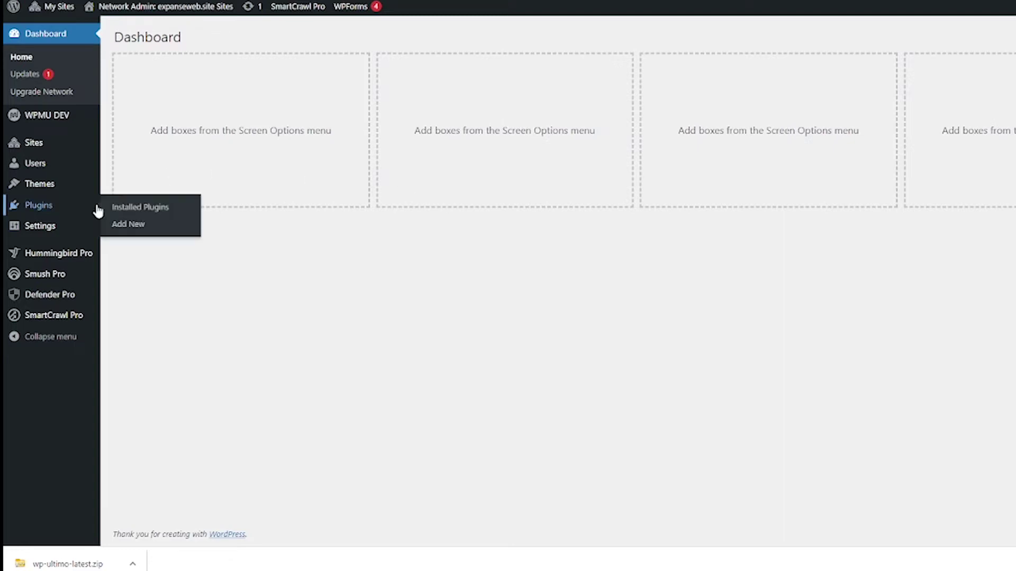
{"action": "left_click", "coordinate": [146, 229]}
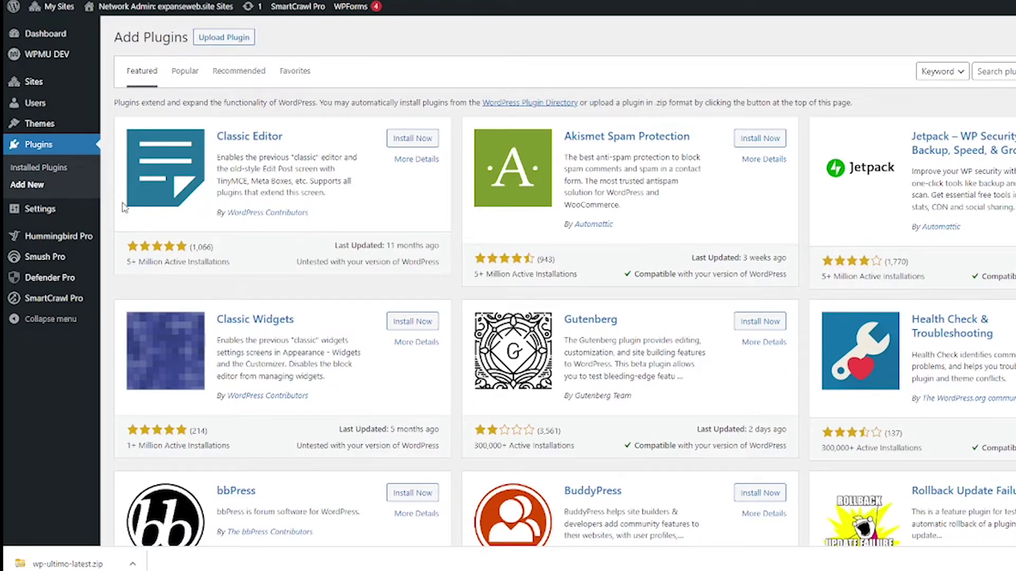
{"action": "mouse_move", "coordinate": [53, 8]}
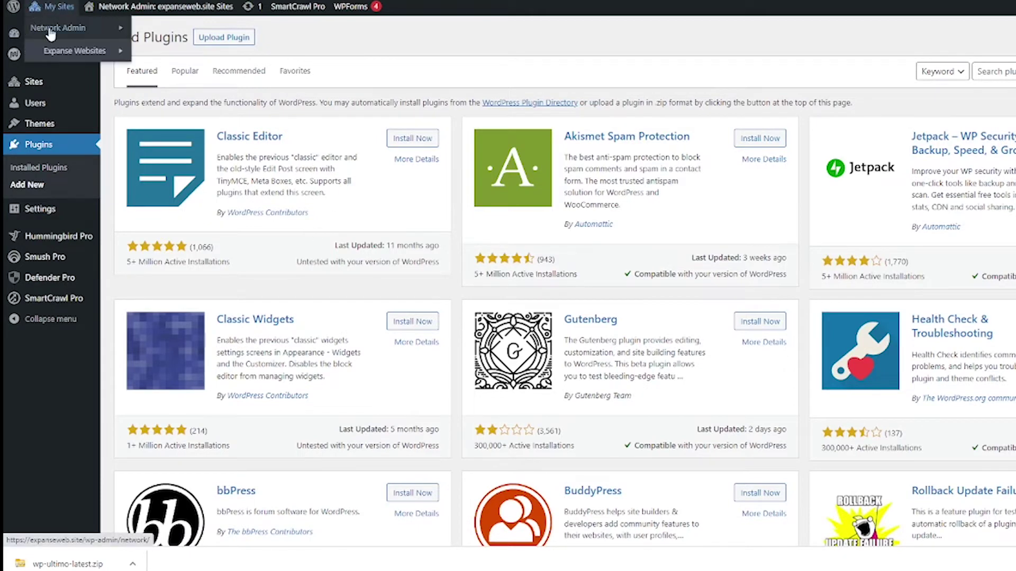
{"action": "mouse_move", "coordinate": [52, 35]}
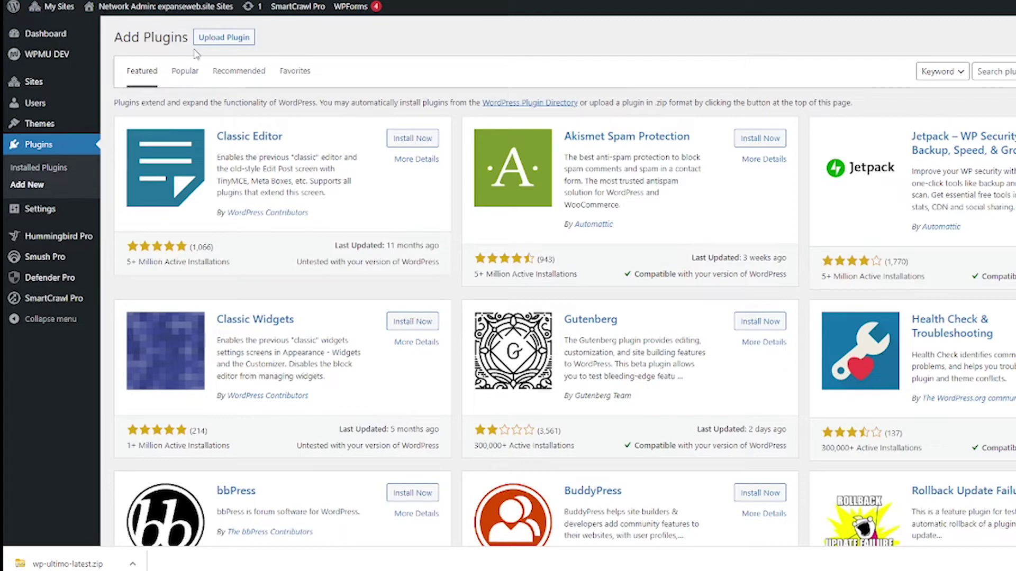
{"action": "left_click", "coordinate": [216, 46]}
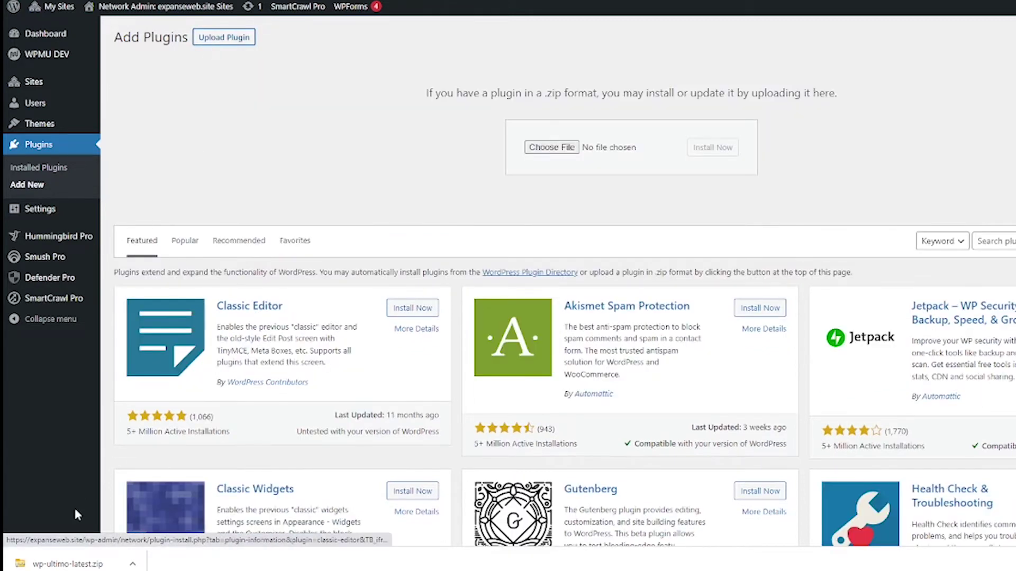
{"action": "left_click_drag", "start_coordinate": [58, 564], "coordinate": [643, 150]}
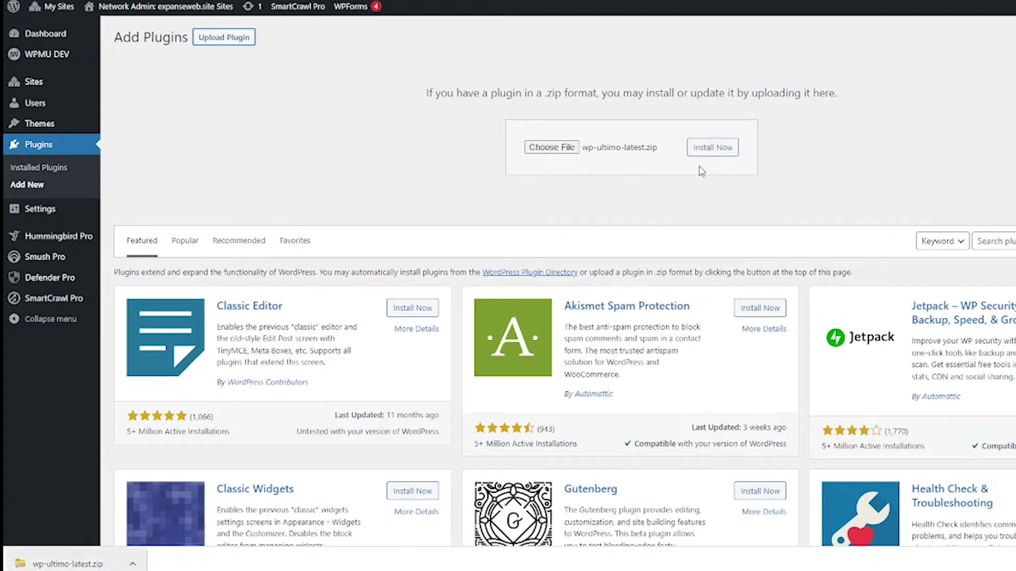
{"action": "left_click", "coordinate": [725, 156]}
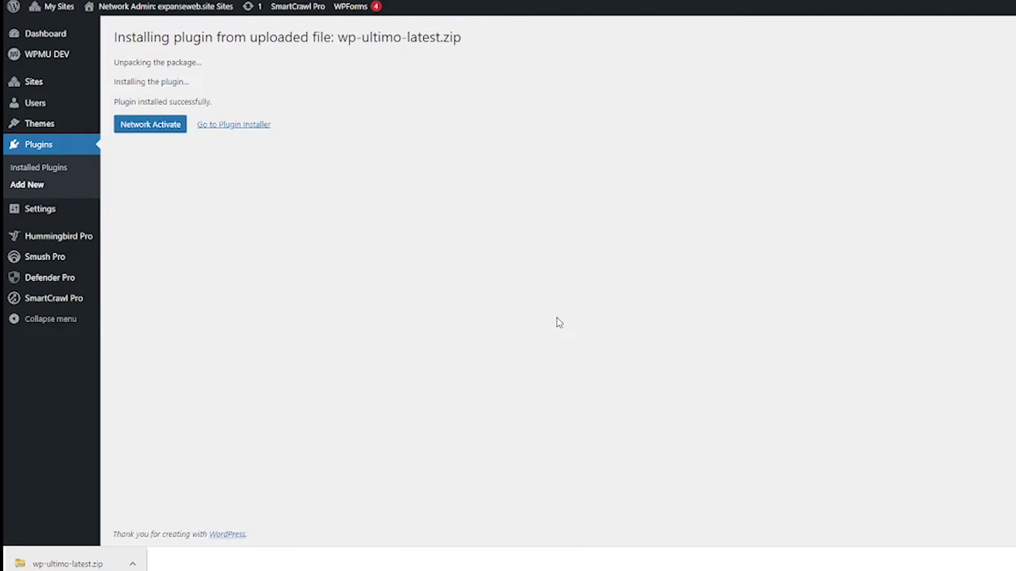
Network-activate WP Ultimo and get its setup wizard started.
{"action": "left_click", "coordinate": [129, 131]}
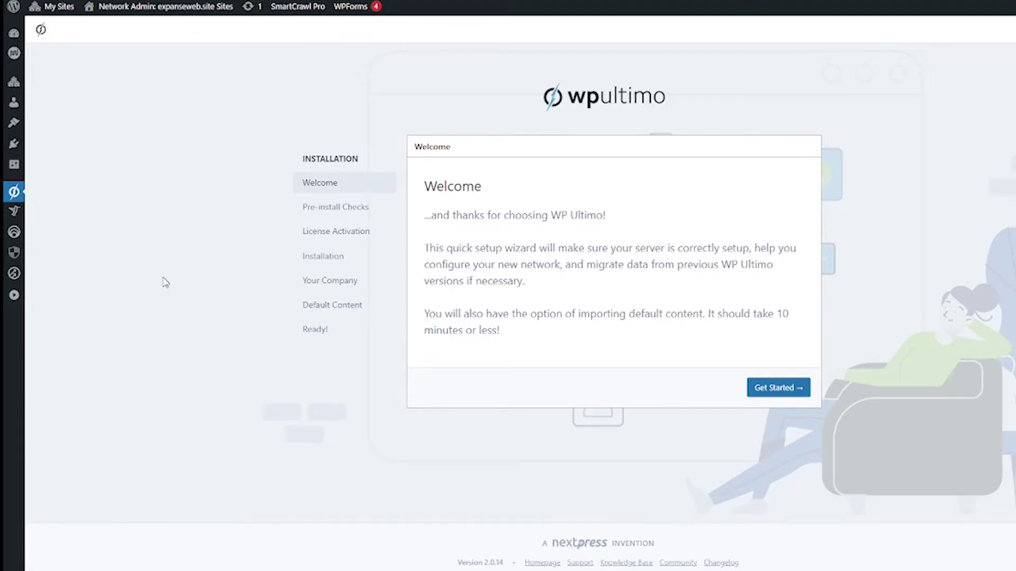
{"action": "left_click", "coordinate": [782, 398]}
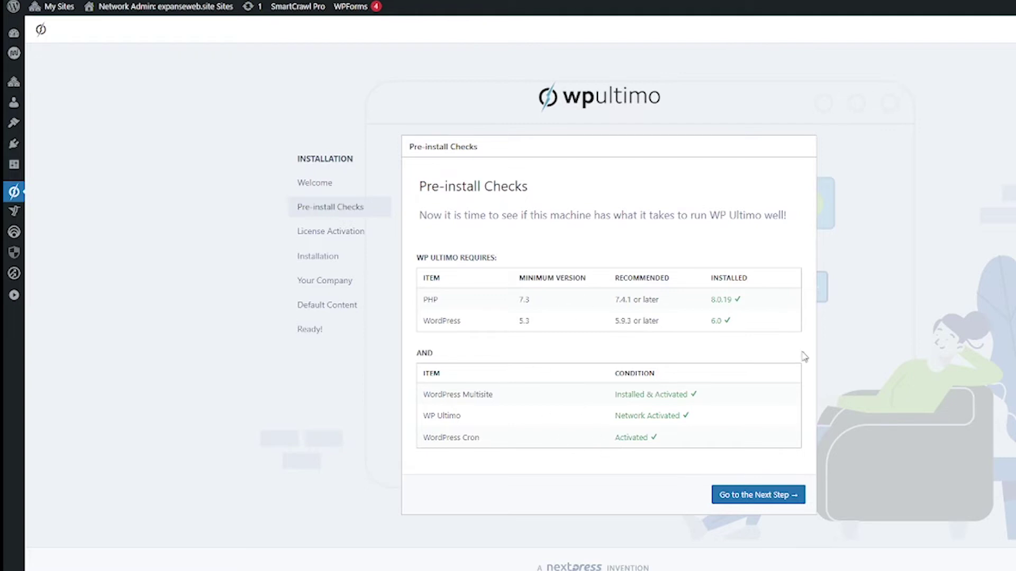
Pass license activation, then install the database tables and sunrise.php.
{"action": "left_click", "coordinate": [735, 504]}
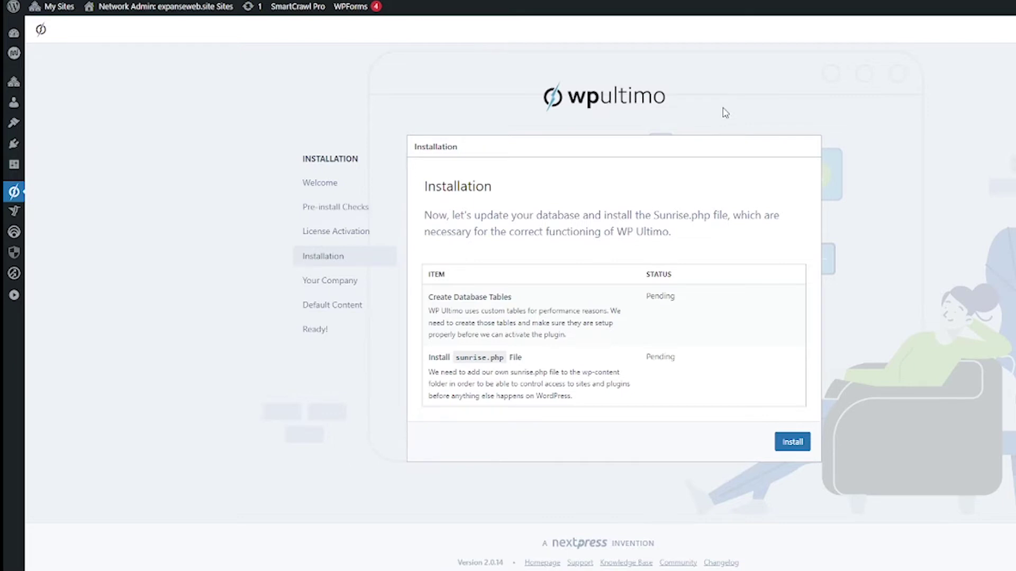
{"action": "left_click", "coordinate": [783, 448]}
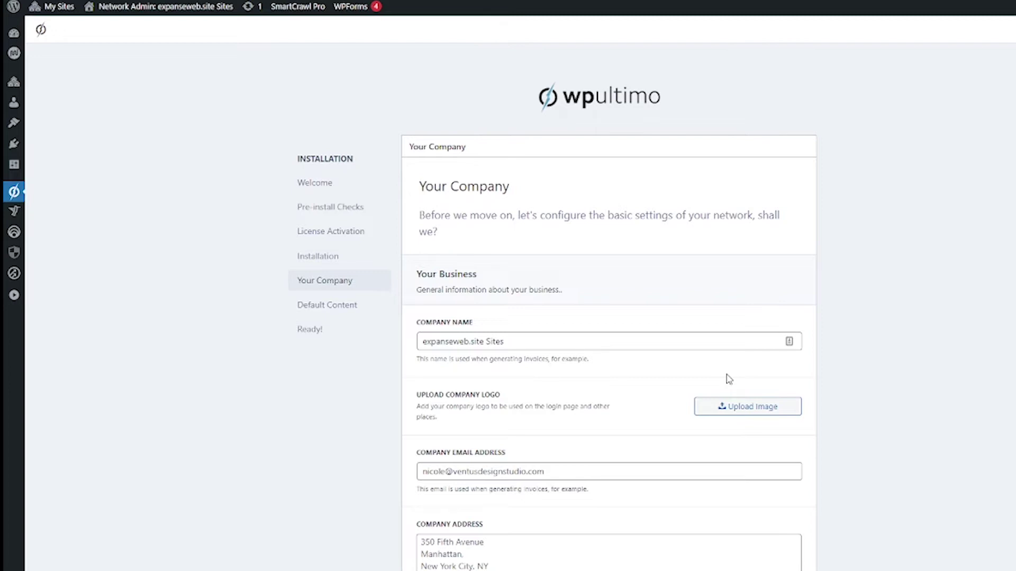
Keep the company details and US Dollars currency unchanged and continue to Default Content.
{"action": "scroll", "coordinate": [729, 379], "scroll_direction": "down", "scroll_amount": 5}
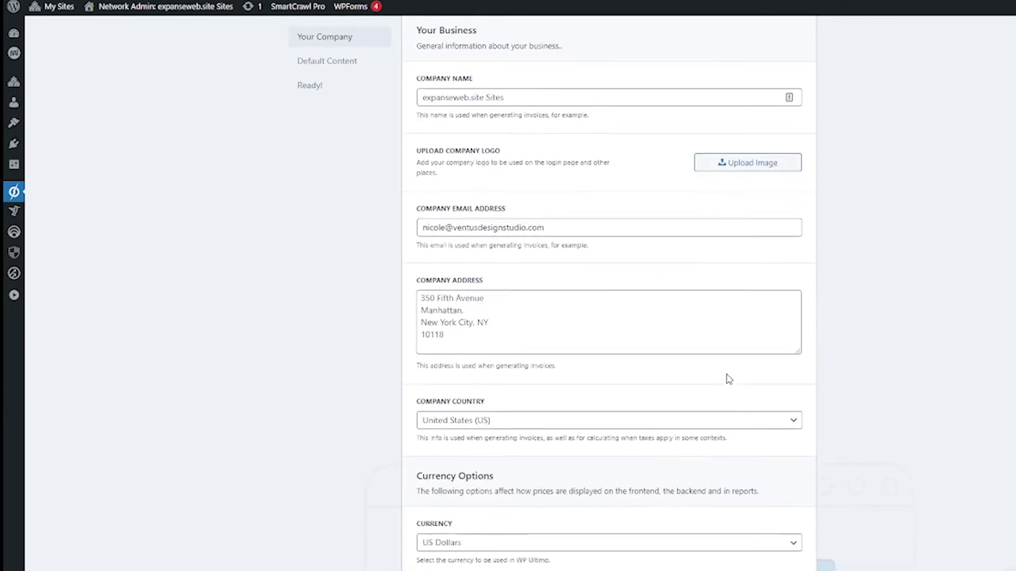
{"action": "scroll", "coordinate": [729, 380], "scroll_direction": "down", "scroll_amount": 6}
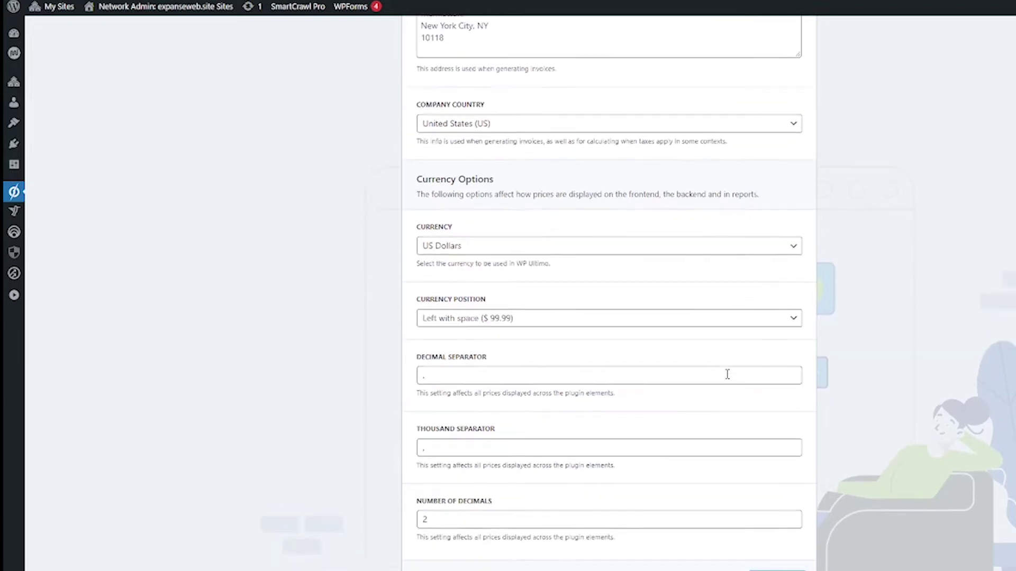
{"action": "scroll", "coordinate": [728, 374], "scroll_direction": "down", "scroll_amount": 2}
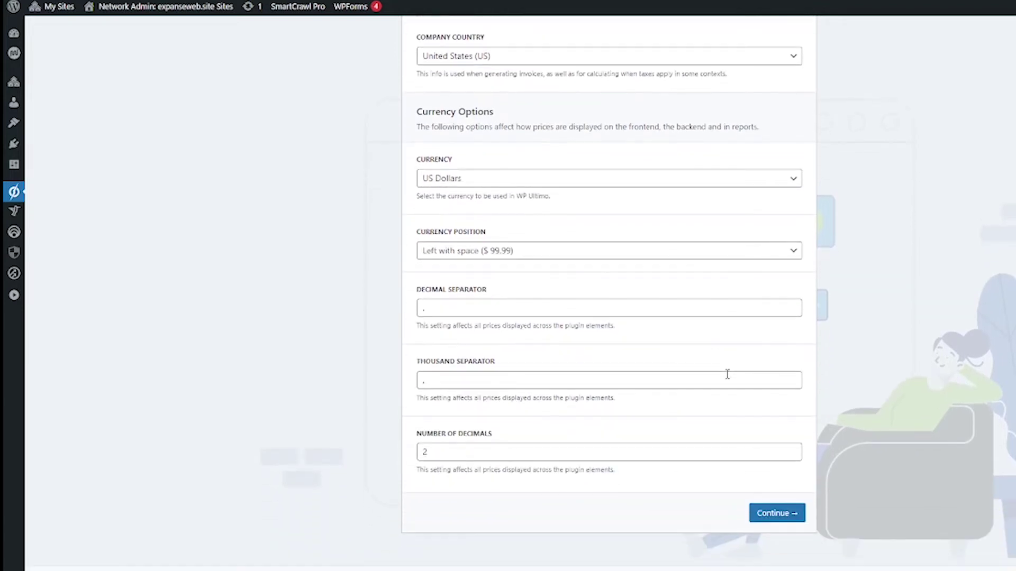
{"action": "left_click", "coordinate": [786, 517]}
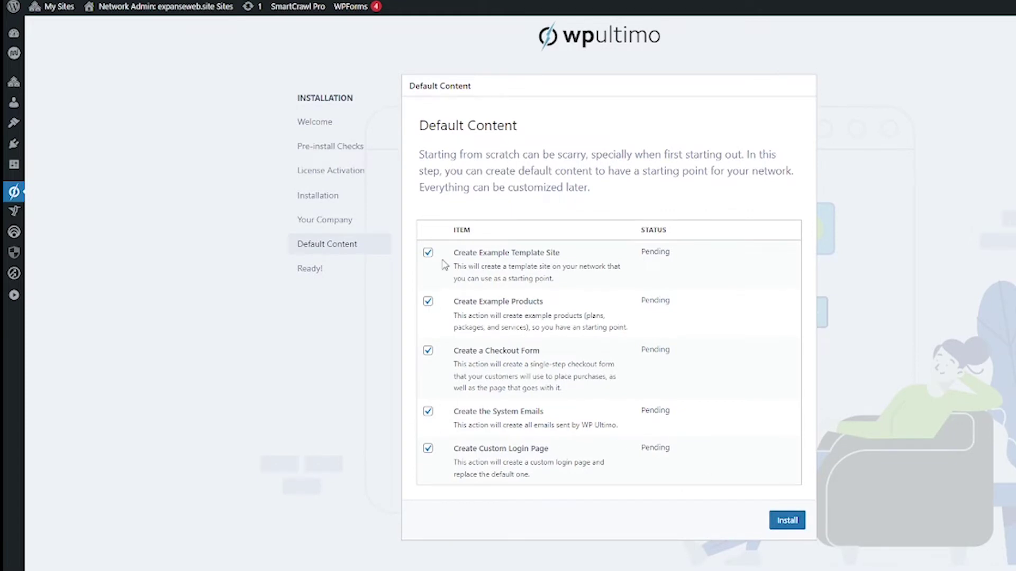
Install all five default content items, then finish the wizard from the Ready screen.
{"action": "left_click", "coordinate": [785, 523]}
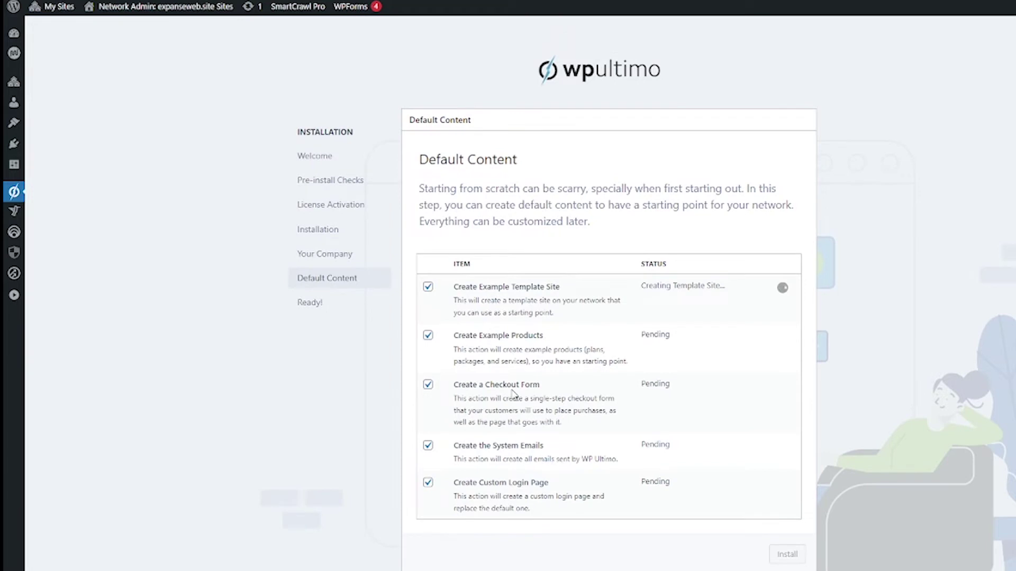
{"action": "scroll", "coordinate": [512, 394], "scroll_direction": "down", "scroll_amount": 1}
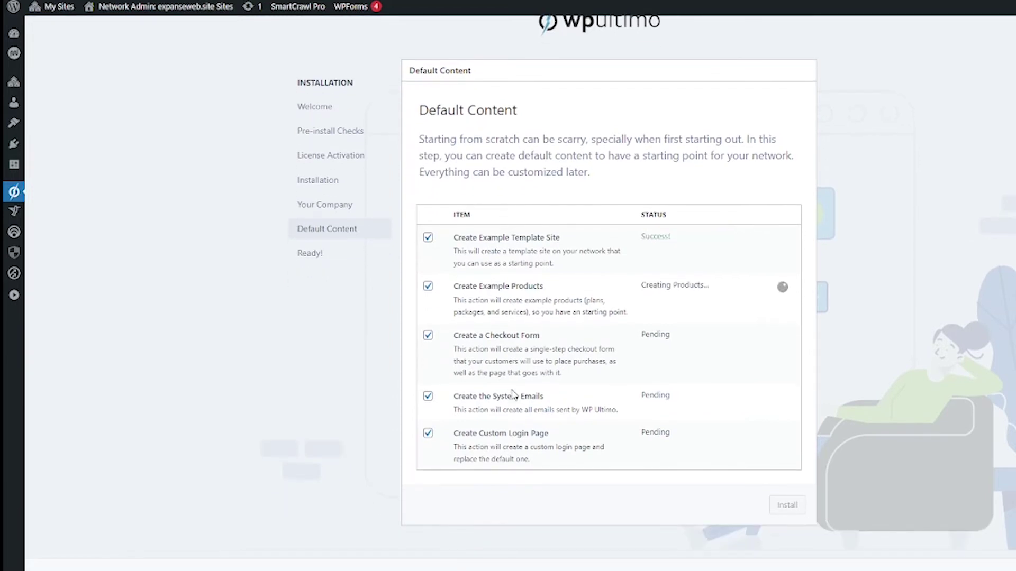
{"action": "scroll", "coordinate": [511, 391], "scroll_direction": "down", "scroll_amount": 1}
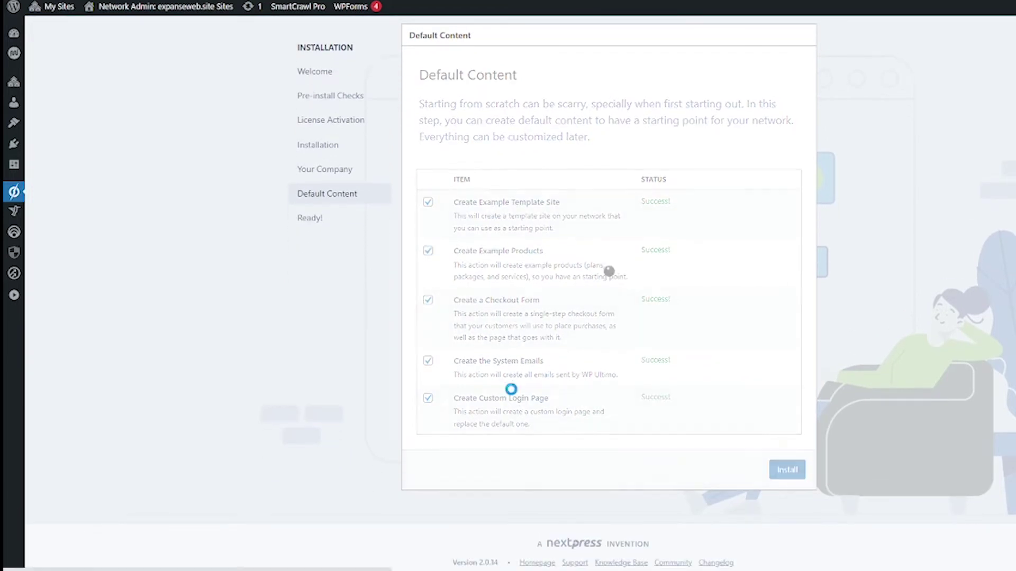
{"action": "left_click", "coordinate": [808, 474]}
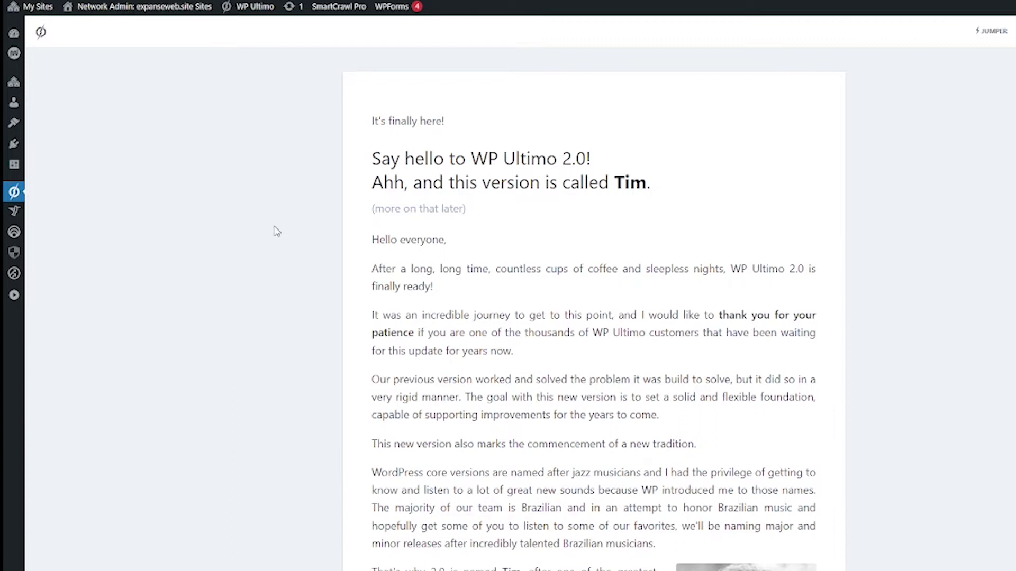
Bring up the WP Ultimo sidebar submenu from the 2.0 announcement page.
{"action": "mouse_move", "coordinate": [25, 202]}
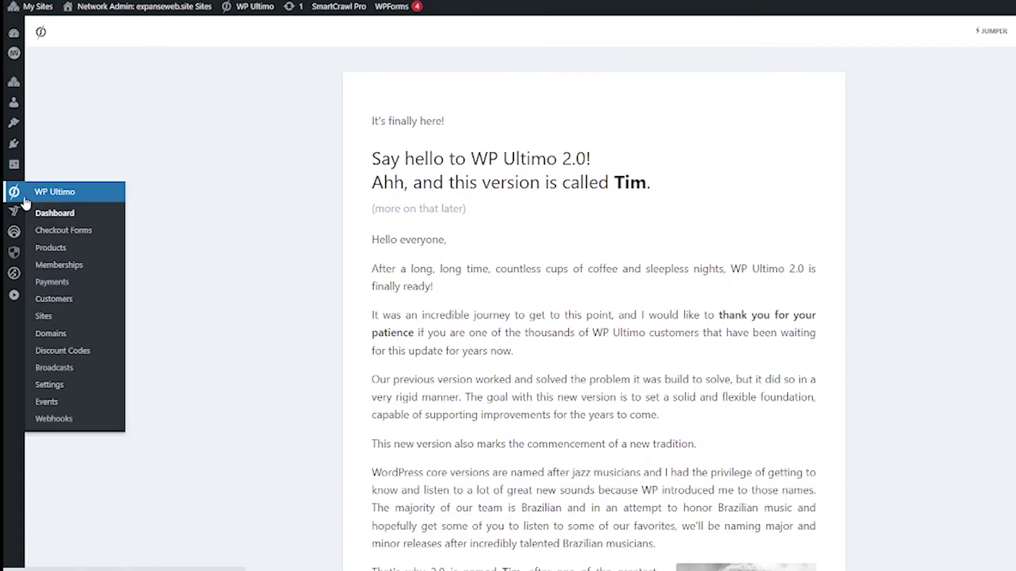
Open the WP Ultimo Dashboard and scroll through its revenue chart, totals and signup widgets.
{"action": "left_click", "coordinate": [76, 215]}
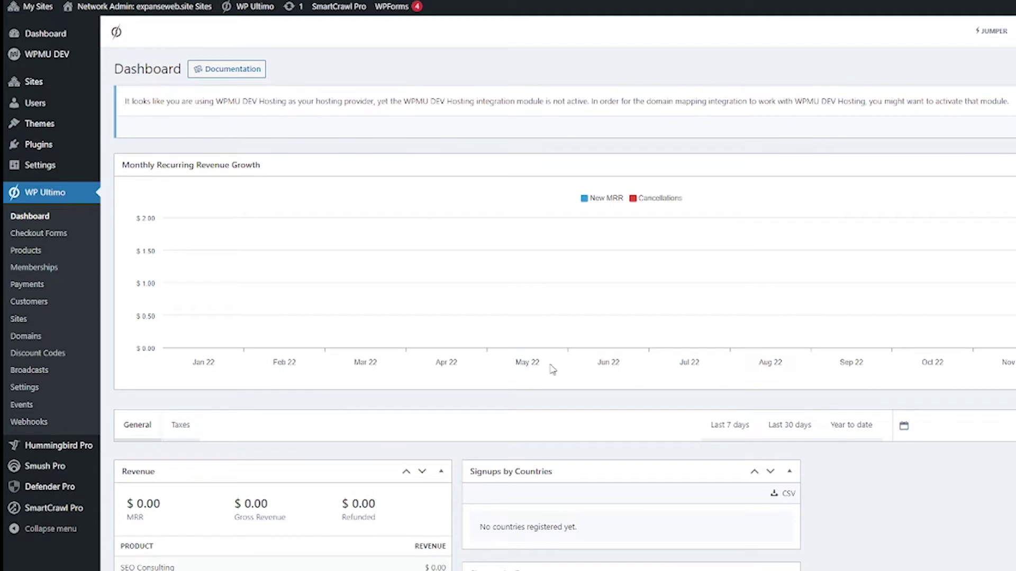
{"action": "scroll", "coordinate": [529, 359], "scroll_direction": "down", "scroll_amount": 3}
{"action": "scroll", "coordinate": [445, 392], "scroll_direction": "down", "scroll_amount": 5}
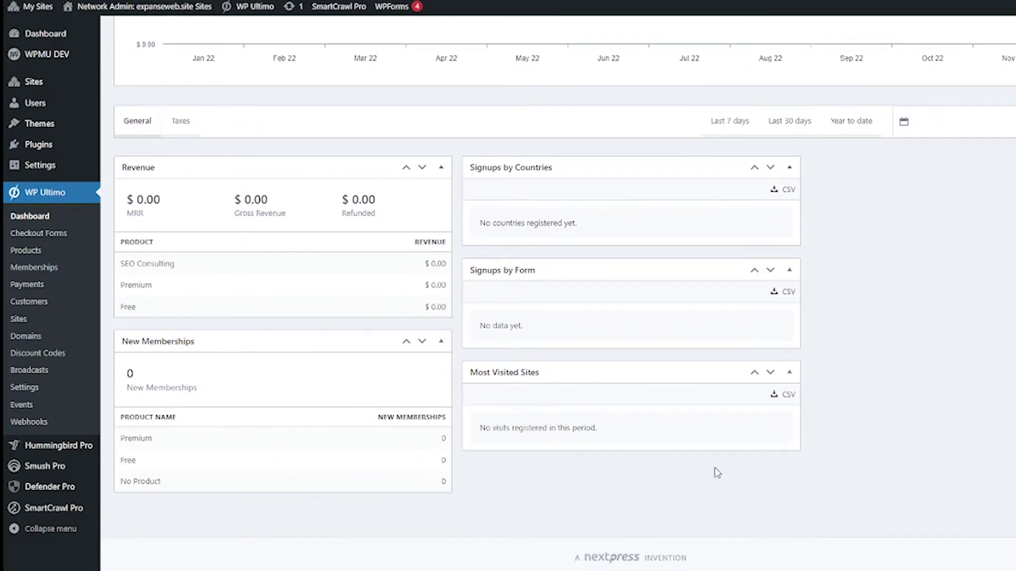
{"action": "scroll", "coordinate": [709, 477], "scroll_direction": "up", "scroll_amount": 6}
{"action": "scroll", "coordinate": [406, 426], "scroll_direction": "up", "scroll_amount": 1}
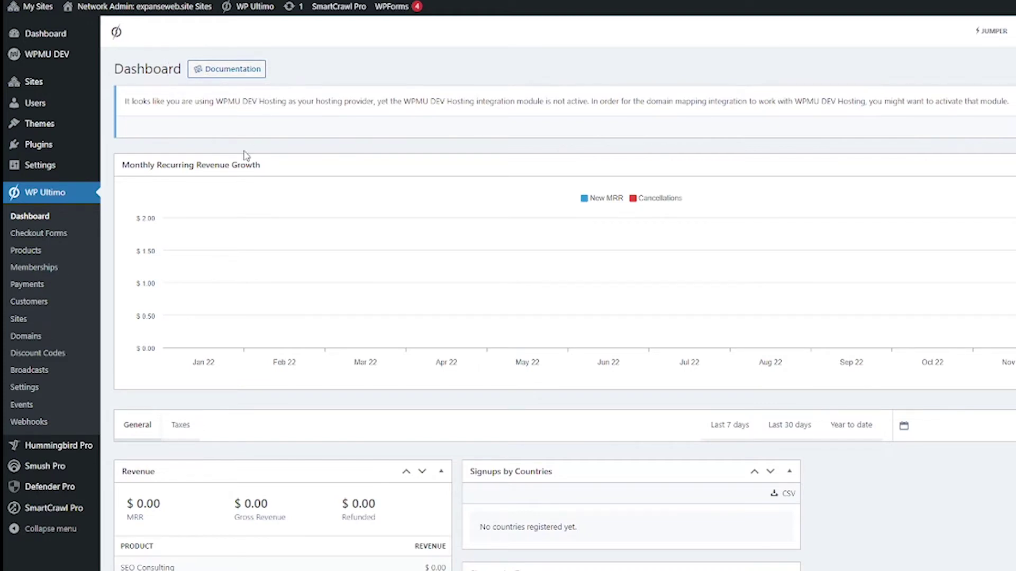
In Checkout Forms, view the Registration Form's shortcode, then close the popup.
{"action": "left_click", "coordinate": [68, 241]}
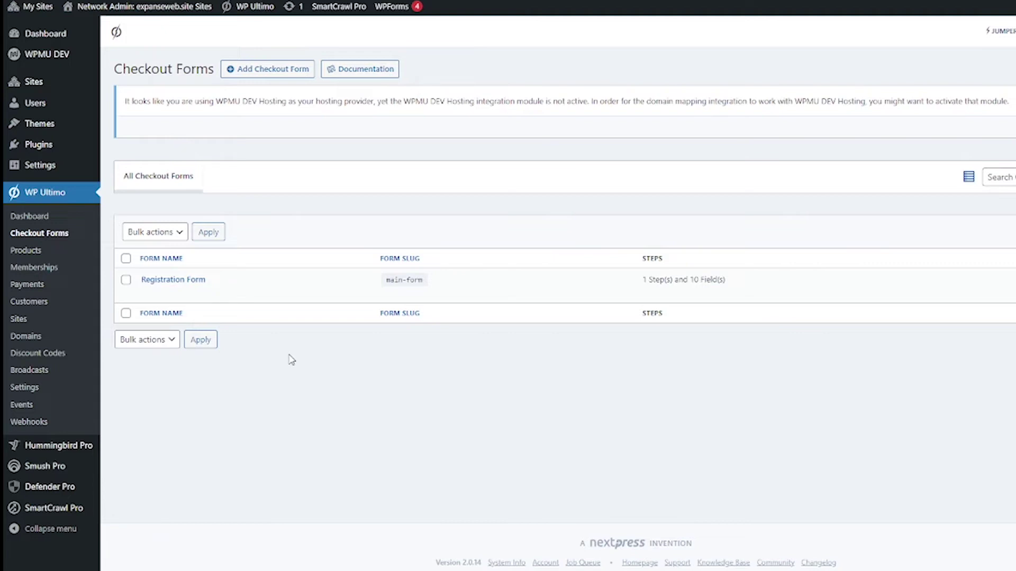
{"action": "mouse_move", "coordinate": [181, 281]}
{"action": "left_click", "coordinate": [222, 294]}
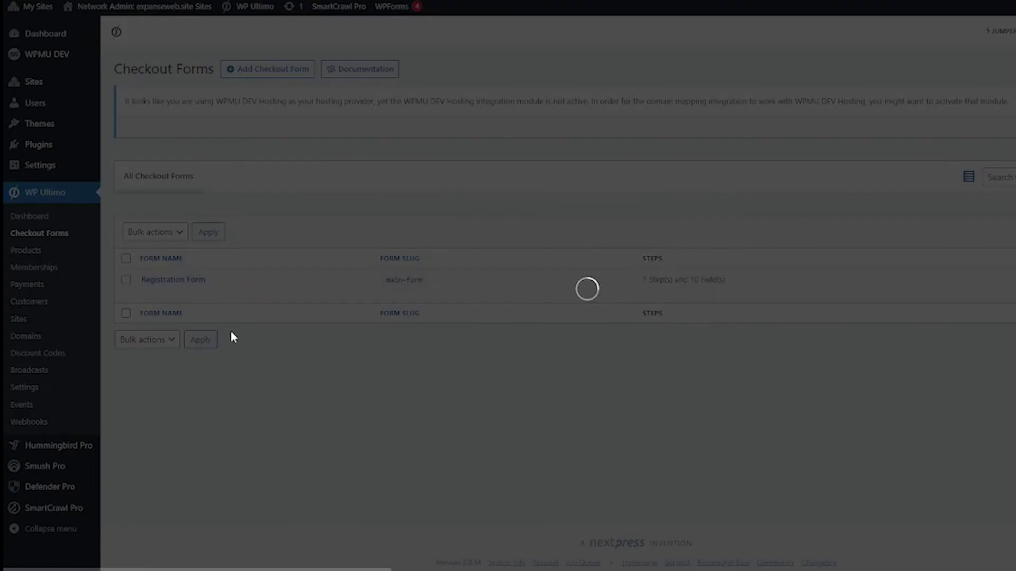
{"action": "left_click", "coordinate": [240, 359]}
Open the Registration Form in the checkout form editor and dismiss the welcome tour.
{"action": "left_click", "coordinate": [149, 293]}
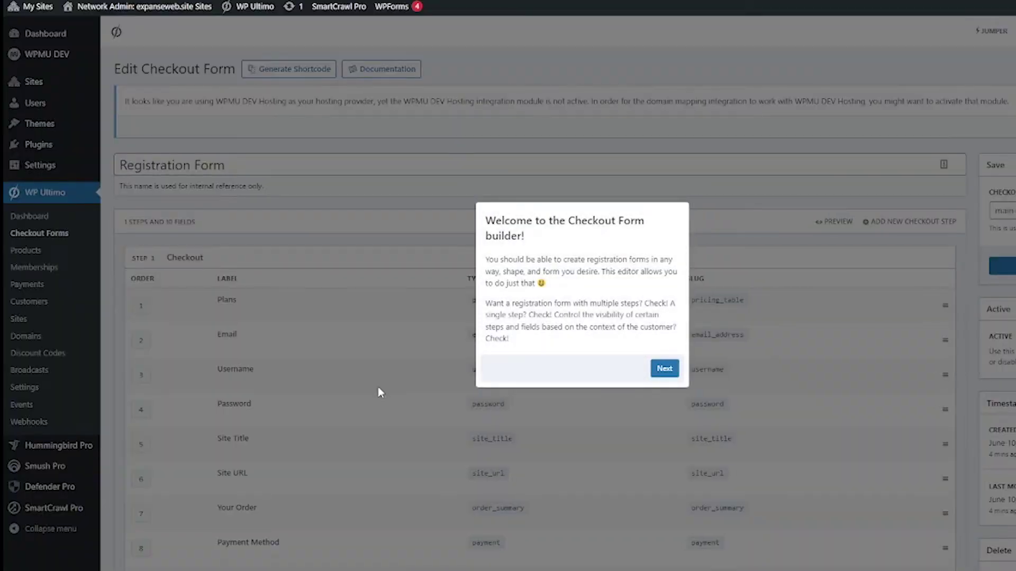
{"action": "left_click", "coordinate": [379, 392]}
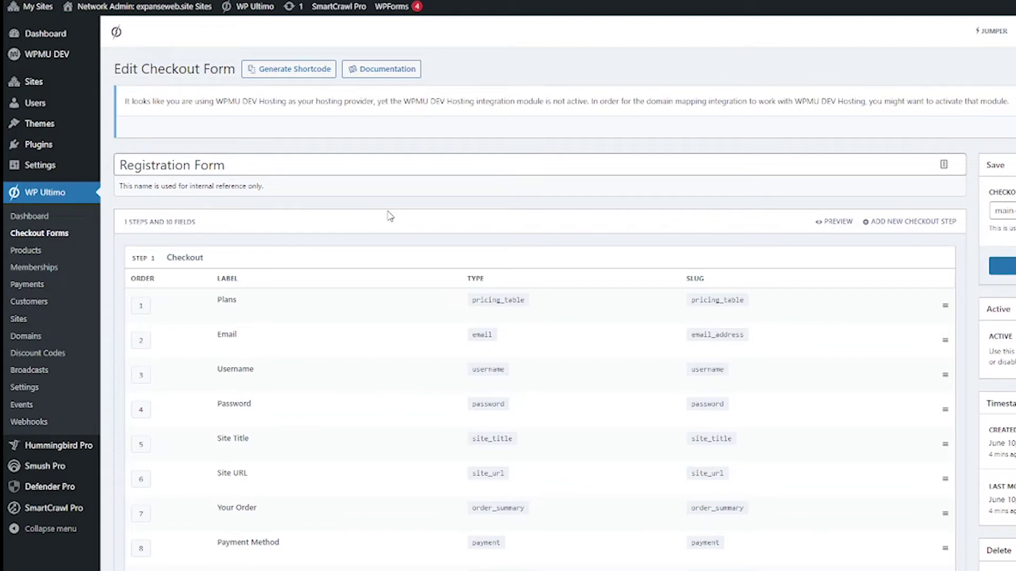
{"action": "left_click", "coordinate": [29, 254]}
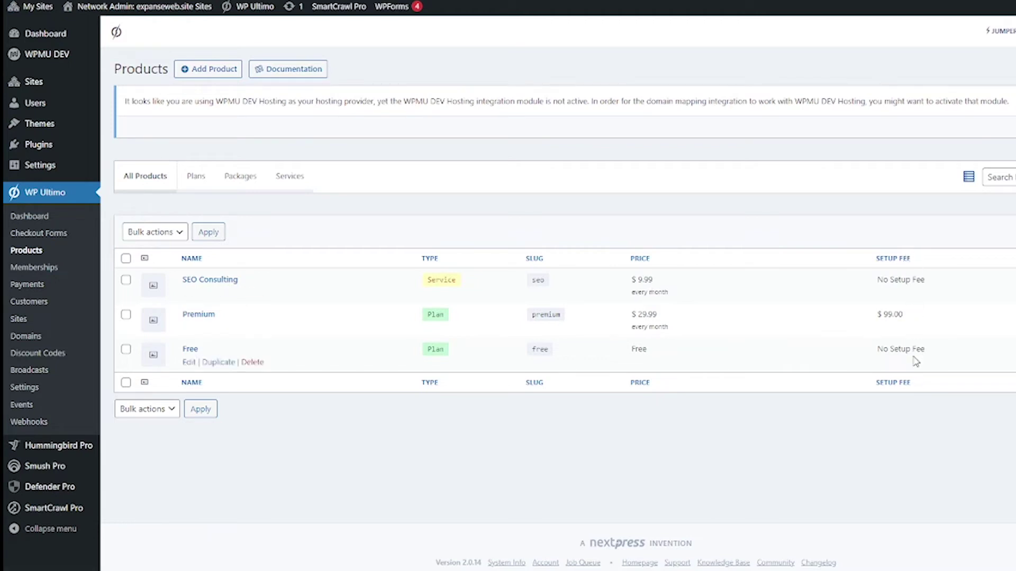
Open the Memberships list, which has no memberships yet.
{"action": "left_click", "coordinate": [35, 268]}
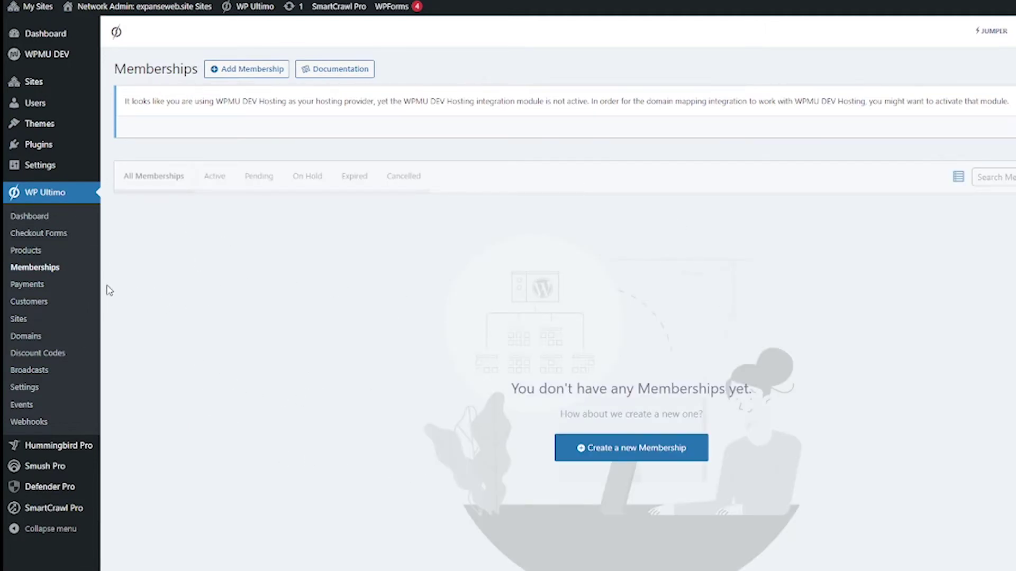
Browse the empty Payments, Customers and Memberships lists, ending on the Sites list.
{"action": "left_click", "coordinate": [64, 290]}
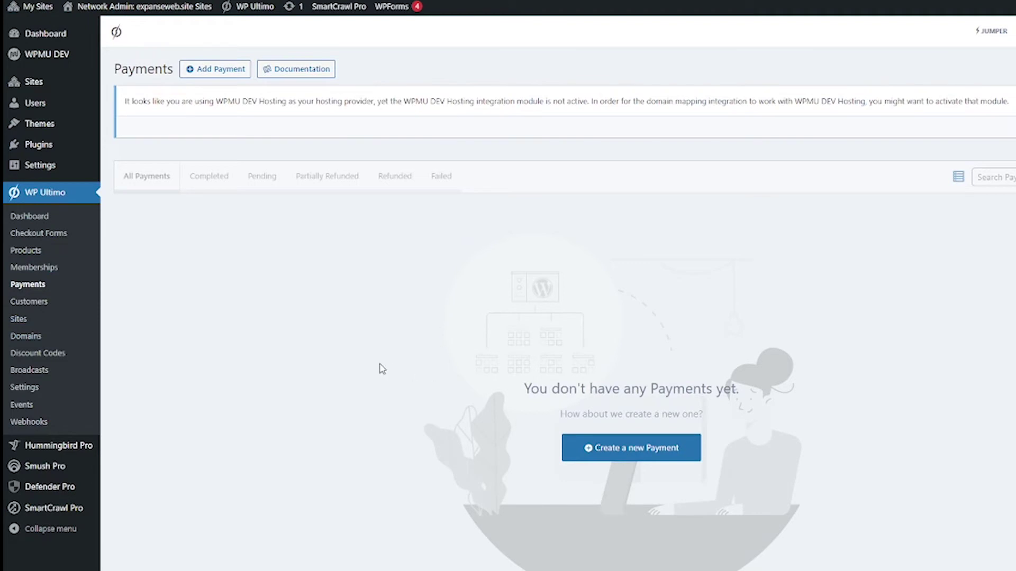
{"action": "left_click", "coordinate": [55, 323]}
{"action": "left_click", "coordinate": [32, 305]}
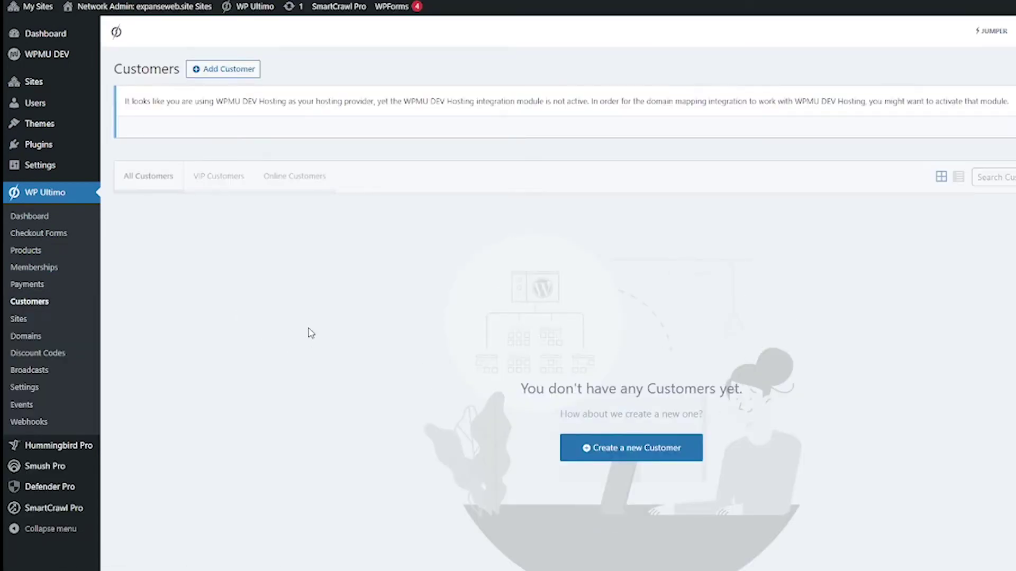
{"action": "left_click", "coordinate": [77, 276]}
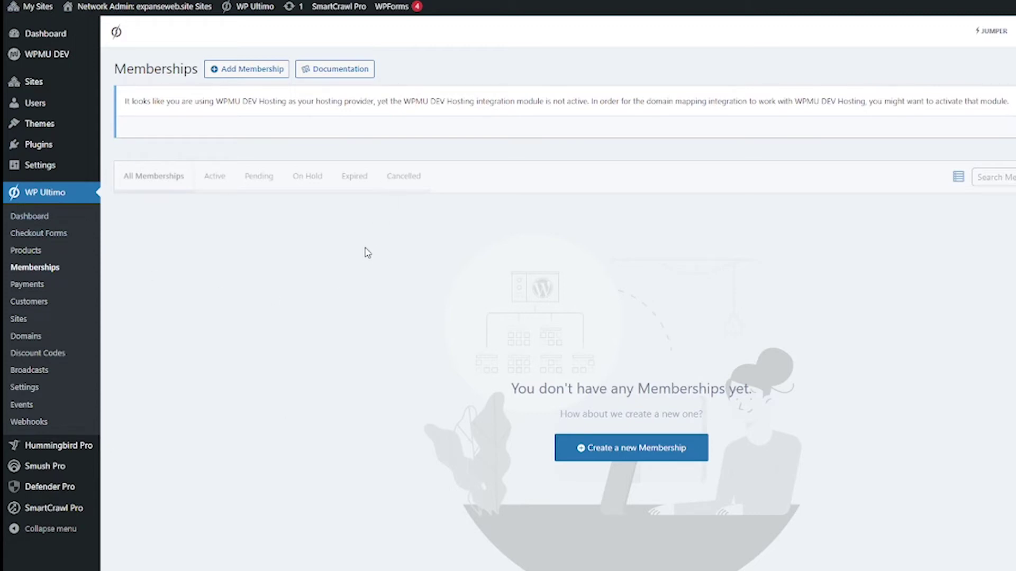
{"action": "left_click", "coordinate": [27, 302]}
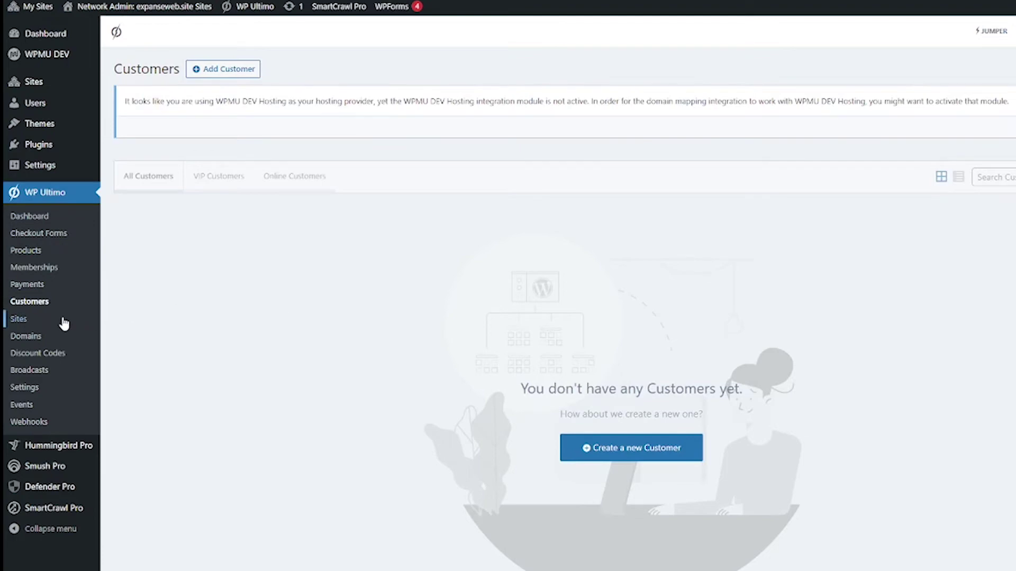
{"action": "left_click", "coordinate": [18, 318]}
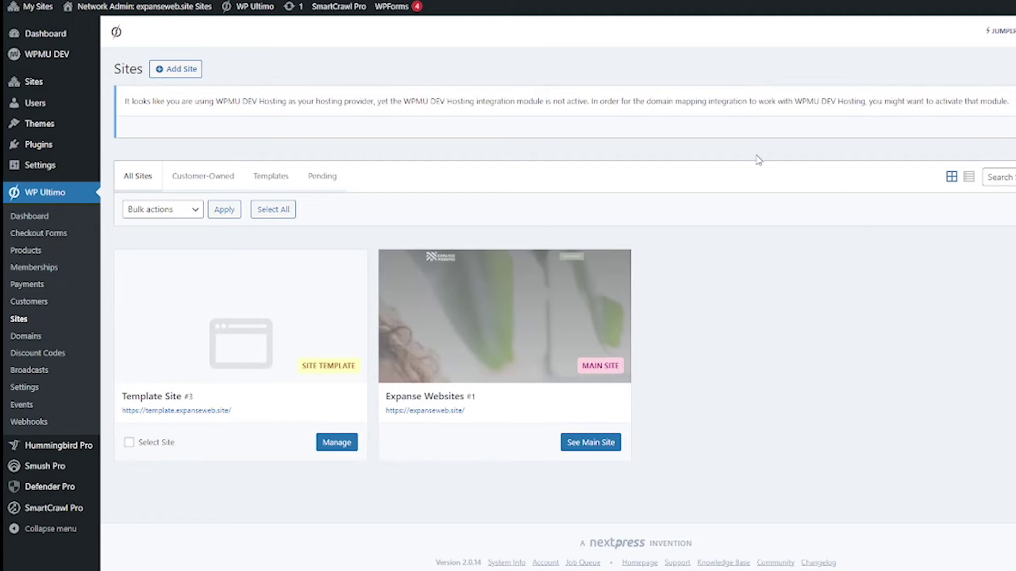
Open the Domains page, showing no domains and a WPMU DEV Hosting notice.
{"action": "left_click", "coordinate": [27, 336]}
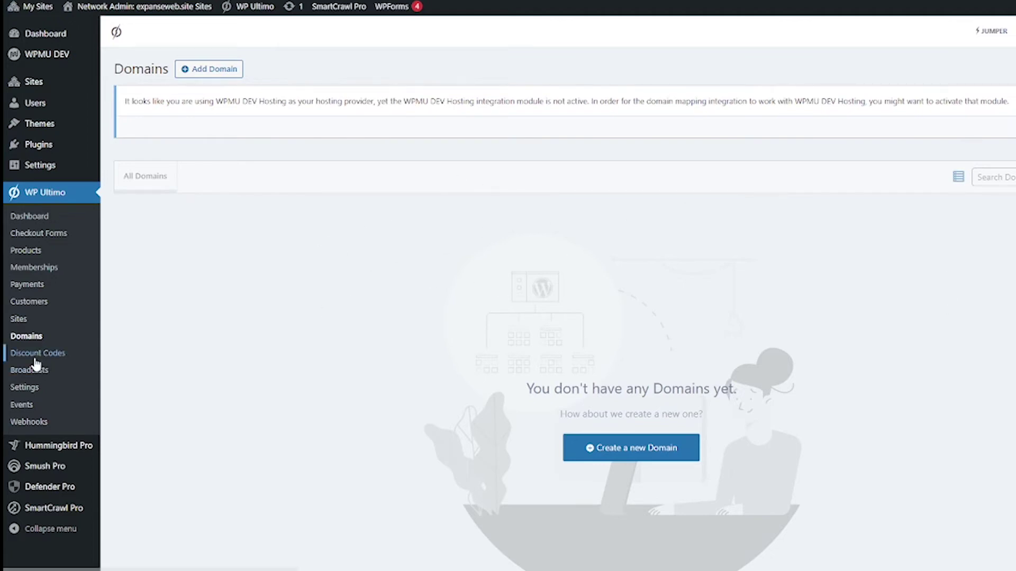
Visit the empty Discount Codes, Broadcasts, Events and Webhooks pages in turn.
{"action": "left_click", "coordinate": [34, 353]}
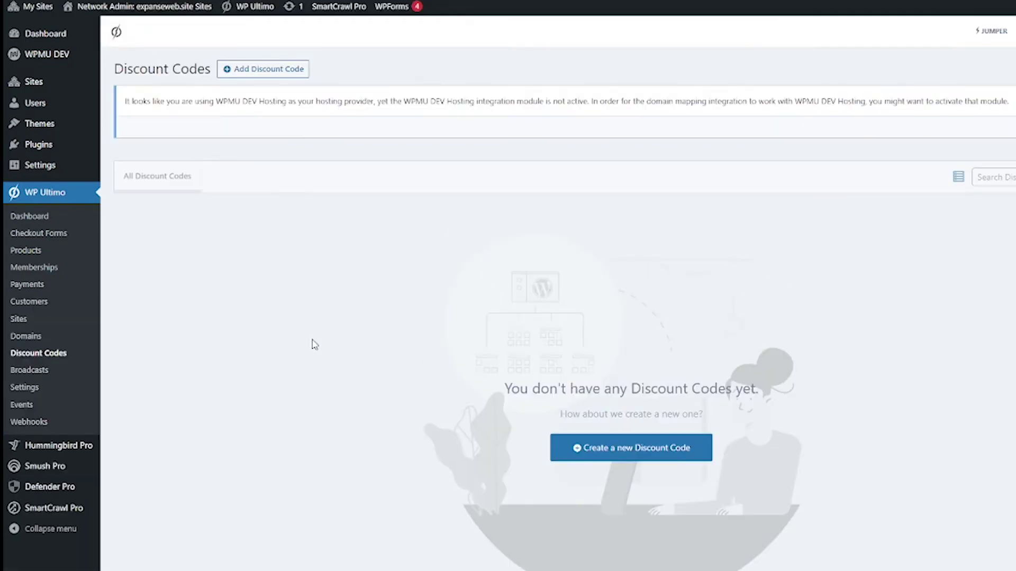
{"action": "left_click", "coordinate": [80, 372]}
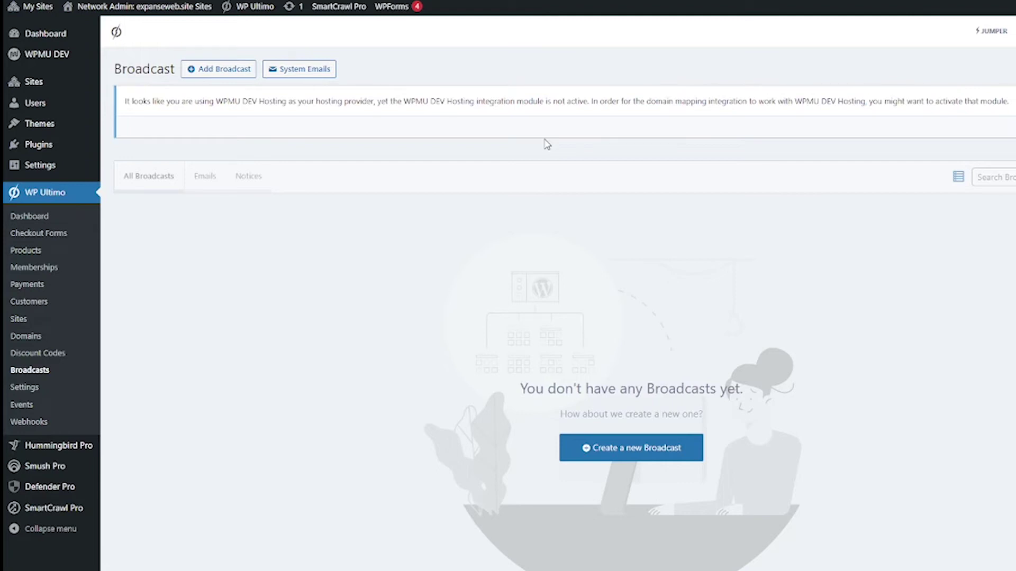
{"action": "left_click", "coordinate": [88, 392]}
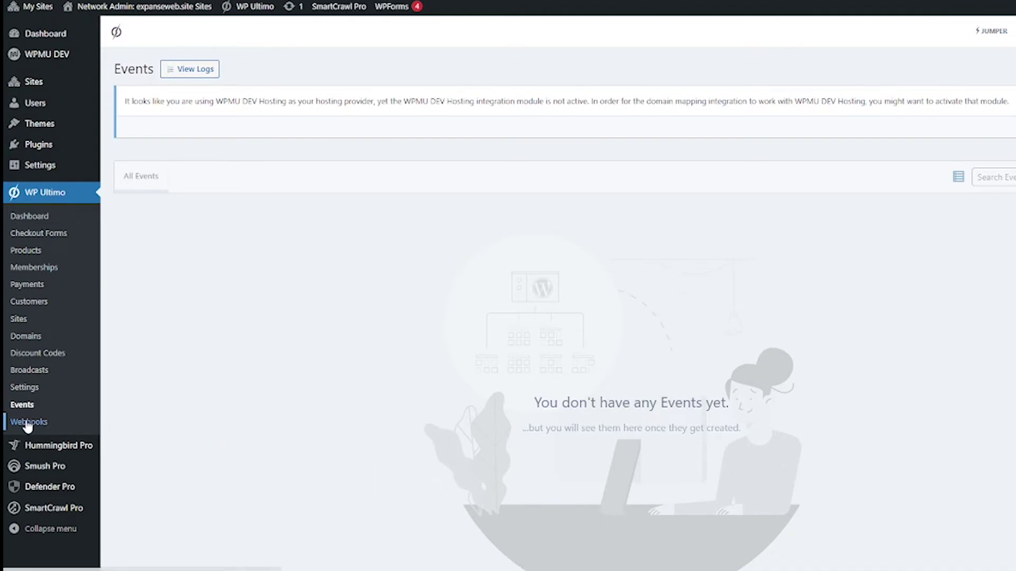
{"action": "left_click", "coordinate": [28, 423]}
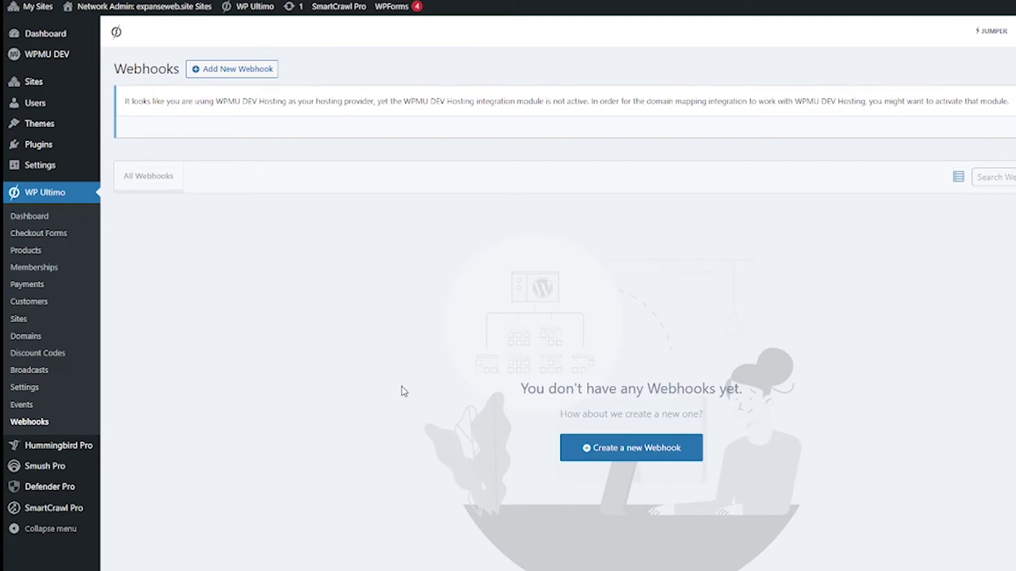
Open WP Ultimo Settings on the General options, then view Login & Registration.
{"action": "left_click", "coordinate": [56, 389]}
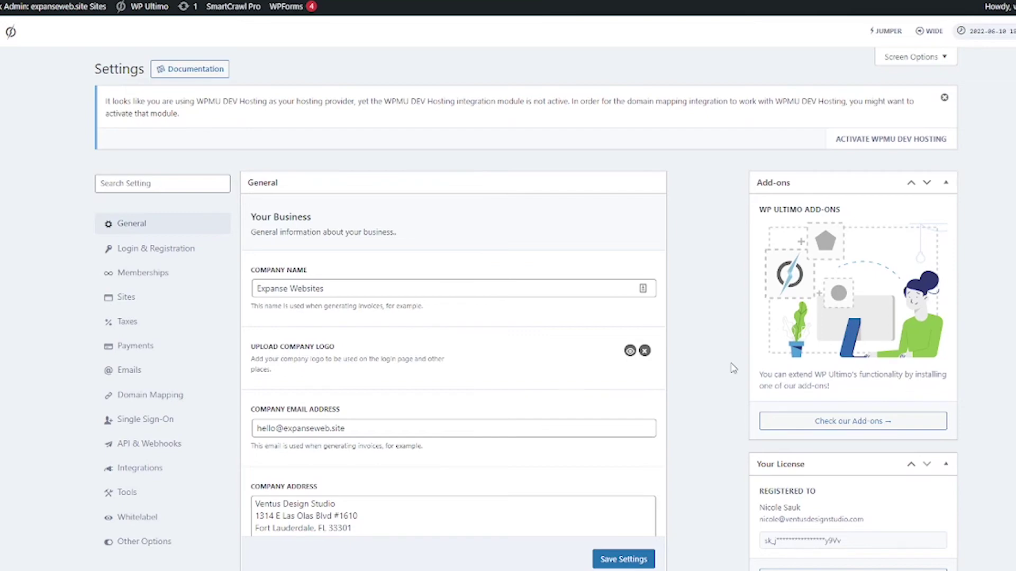
{"action": "left_click", "coordinate": [182, 253]}
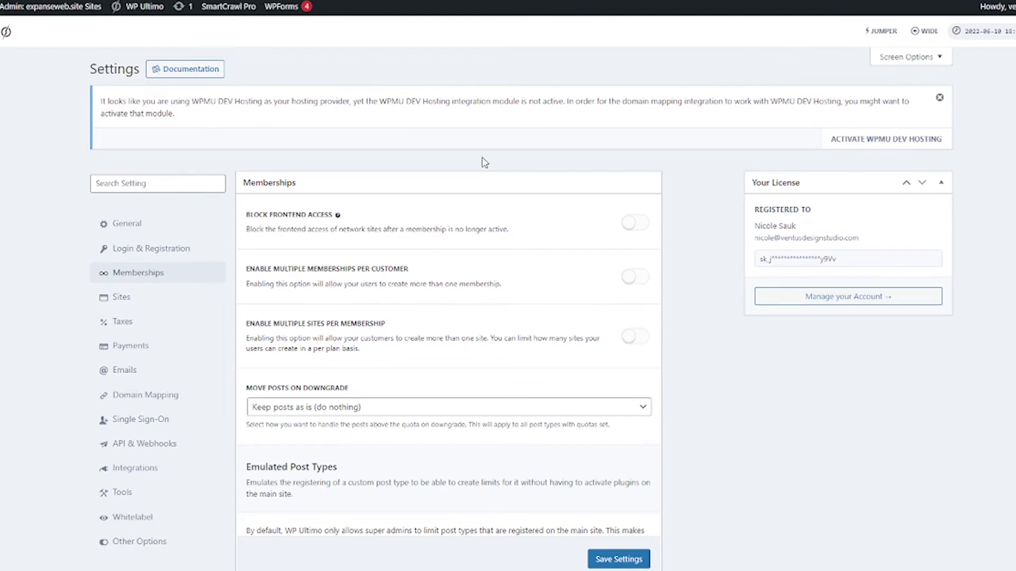
{"action": "mouse_move", "coordinate": [338, 217]}
Review the Sites and Taxes settings, then the Payments settings down to Payment Gateways.
{"action": "left_click", "coordinate": [125, 297]}
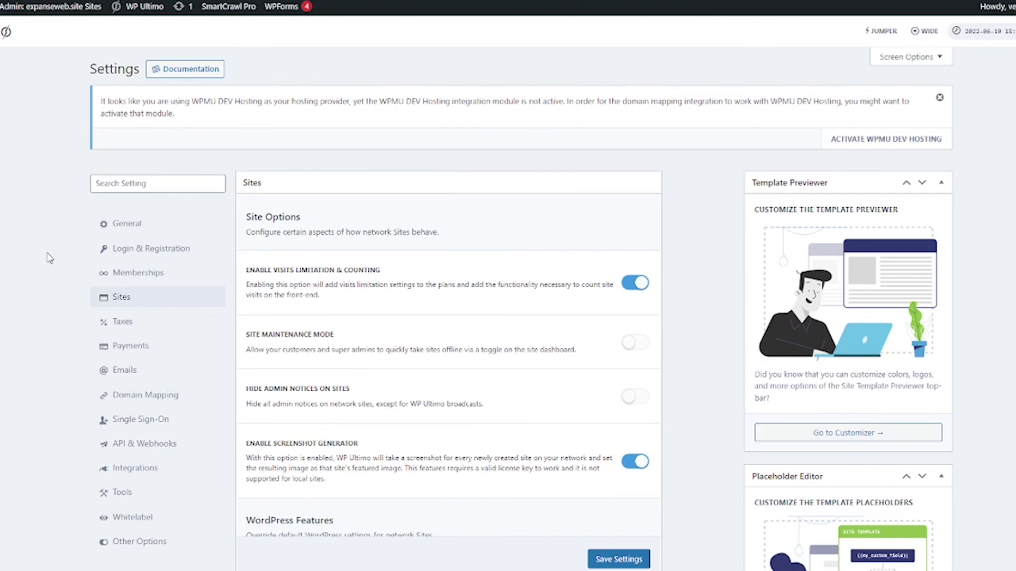
{"action": "scroll", "coordinate": [49, 259], "scroll_direction": "down", "scroll_amount": 3}
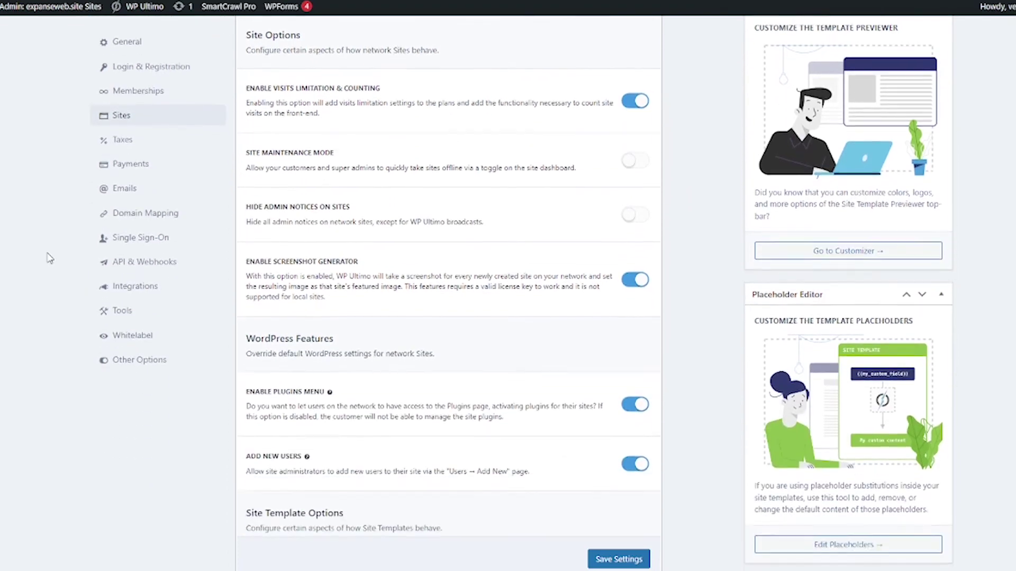
{"action": "scroll", "coordinate": [49, 259], "scroll_direction": "down", "scroll_amount": 1}
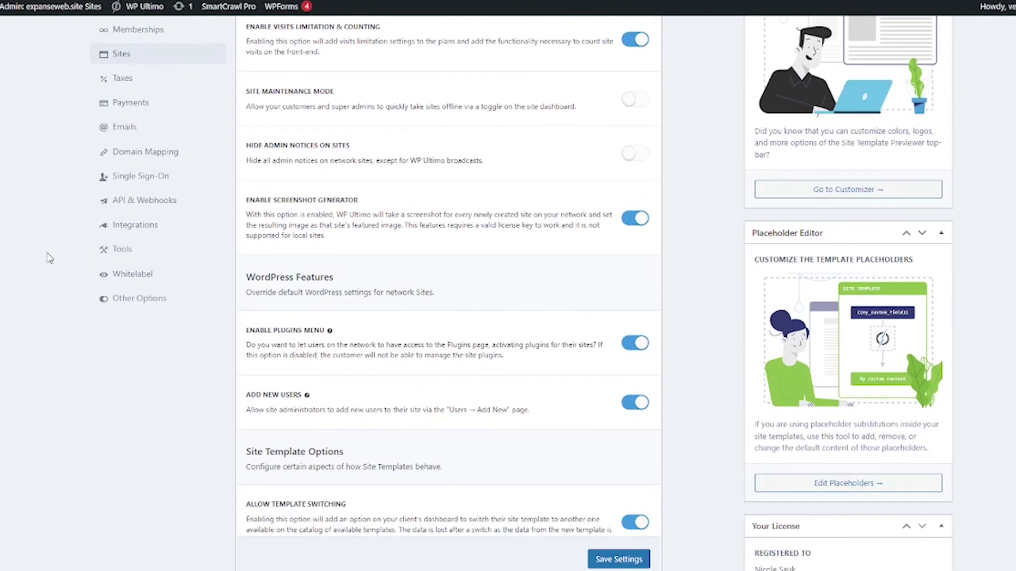
{"action": "left_click", "coordinate": [144, 86]}
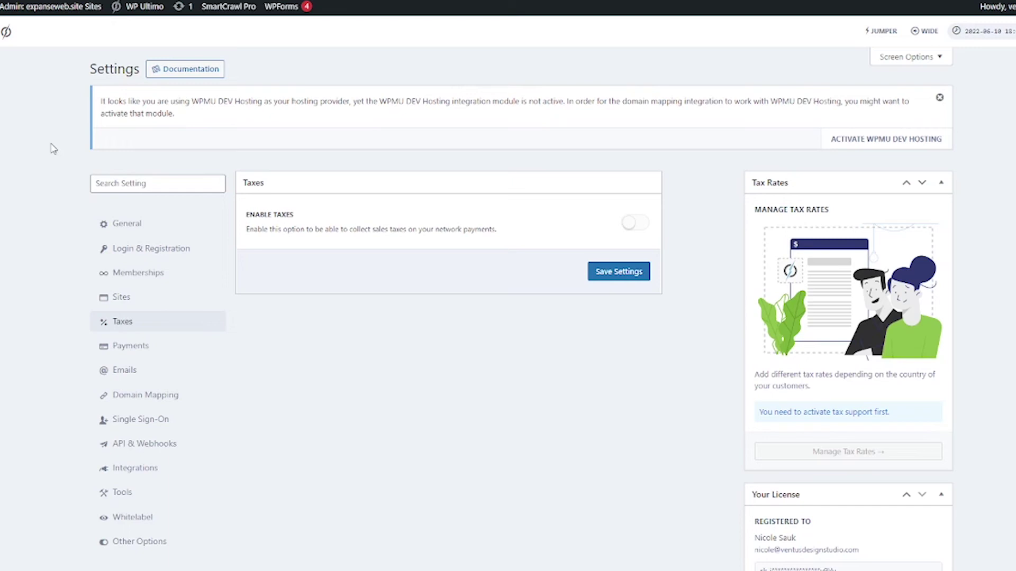
{"action": "left_click", "coordinate": [137, 354]}
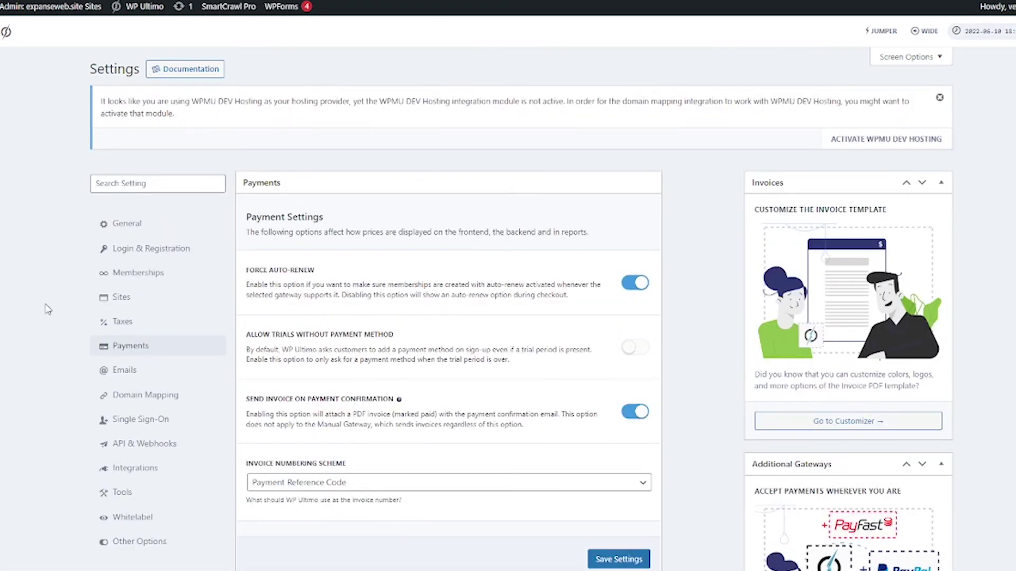
{"action": "scroll", "coordinate": [47, 309], "scroll_direction": "down", "scroll_amount": 1}
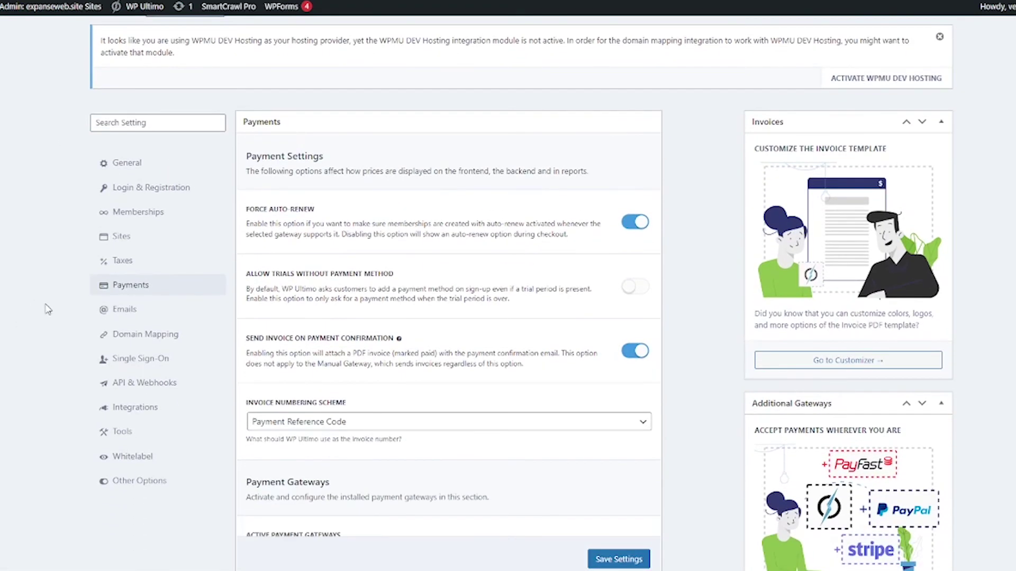
{"action": "scroll", "coordinate": [48, 309], "scroll_direction": "down", "scroll_amount": 1}
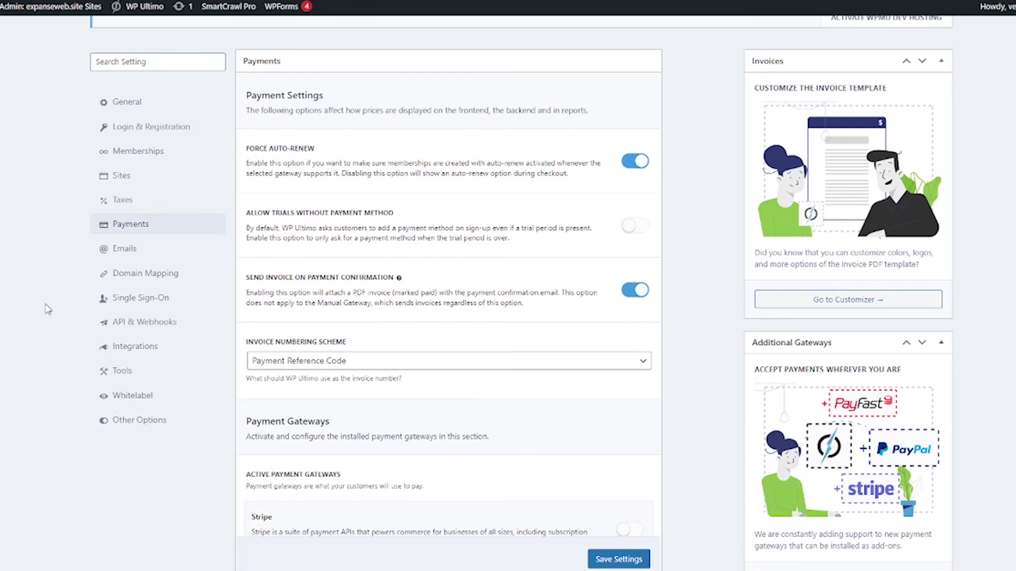
{"action": "left_click", "coordinate": [120, 257]}
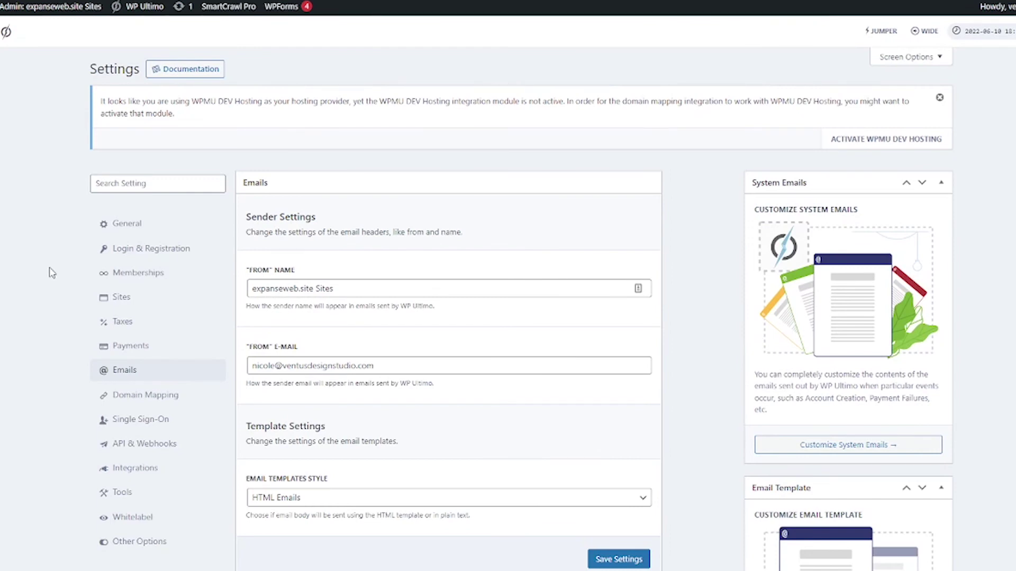
View the Domain Mapping settings, then Single Sign-On with its loading overlay enabled.
{"action": "left_click", "coordinate": [132, 404]}
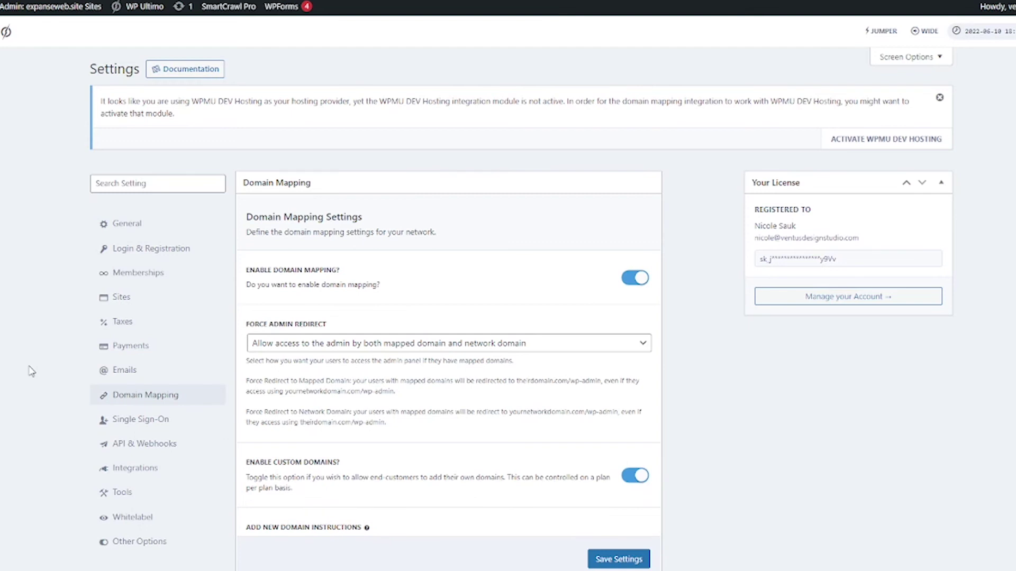
{"action": "left_click", "coordinate": [166, 421]}
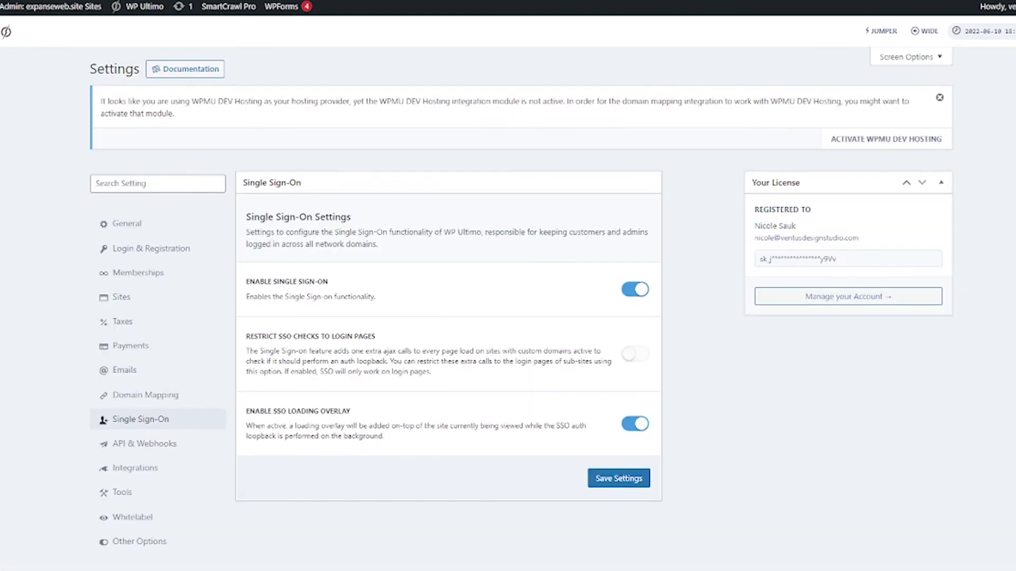
Review API & Webhooks and Integrations, ending on Tools with Jumper's trigger key g.
{"action": "left_click", "coordinate": [121, 446]}
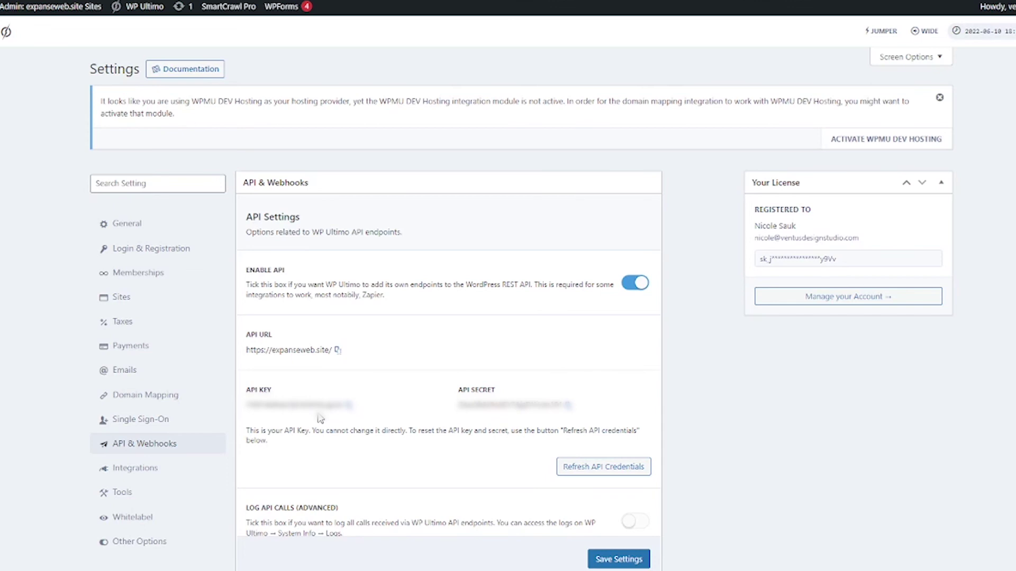
{"action": "left_click", "coordinate": [144, 471]}
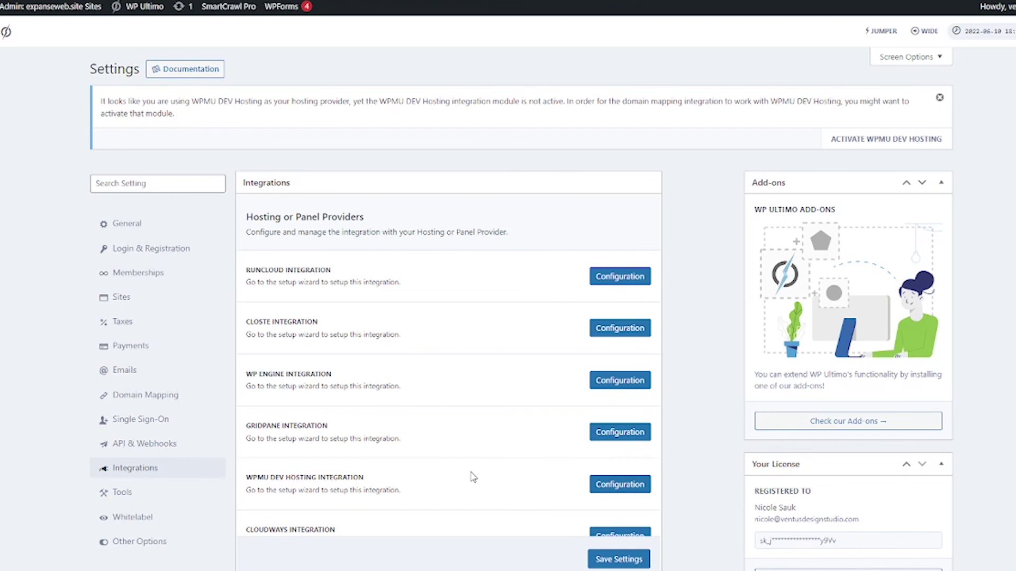
{"action": "left_click", "coordinate": [154, 497]}
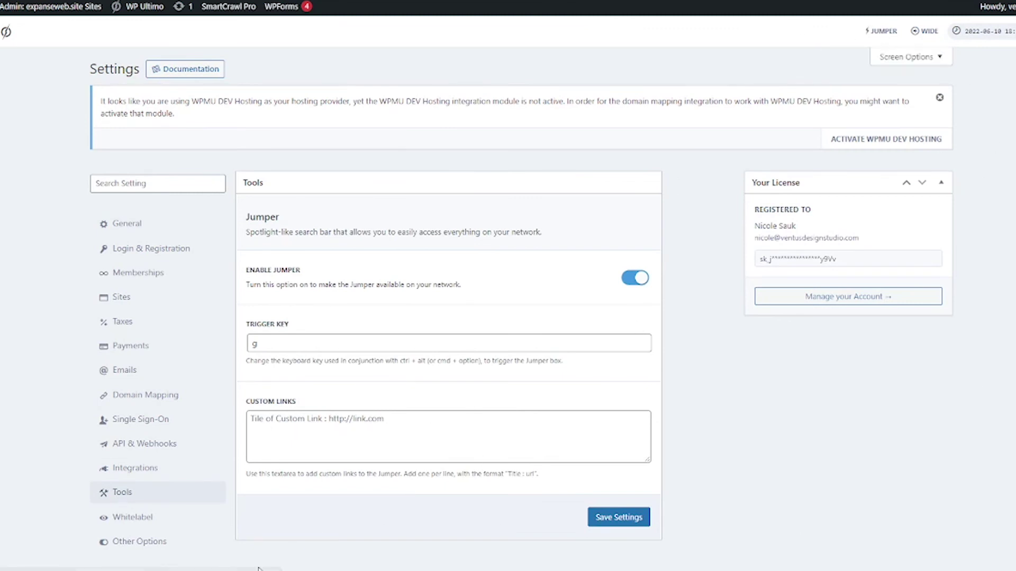
Review the Whitelabel settings (Hide WordPress Logo on, rename fields empty), then bring up Other Options.
{"action": "left_click", "coordinate": [113, 523]}
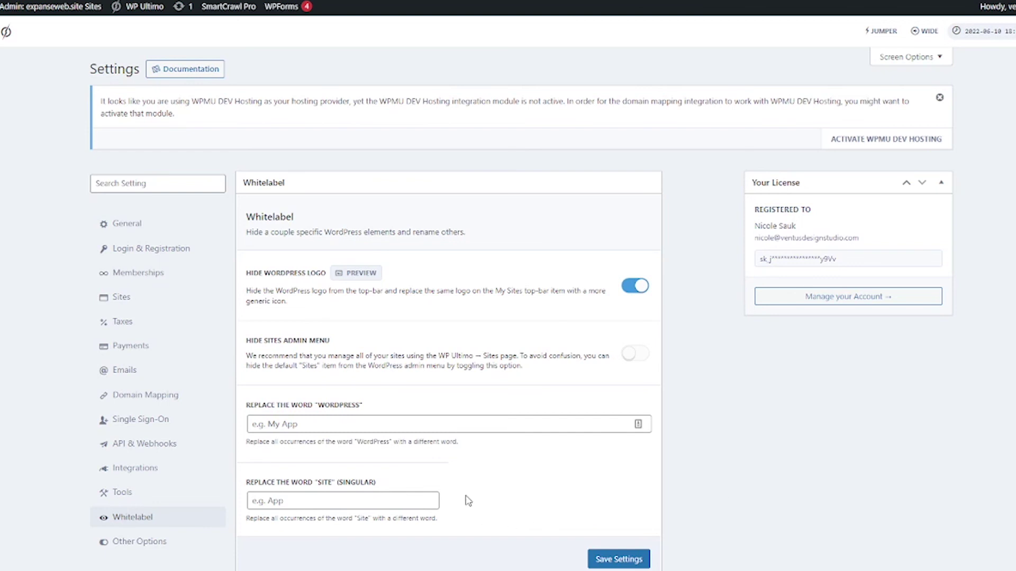
{"action": "left_click", "coordinate": [169, 546]}
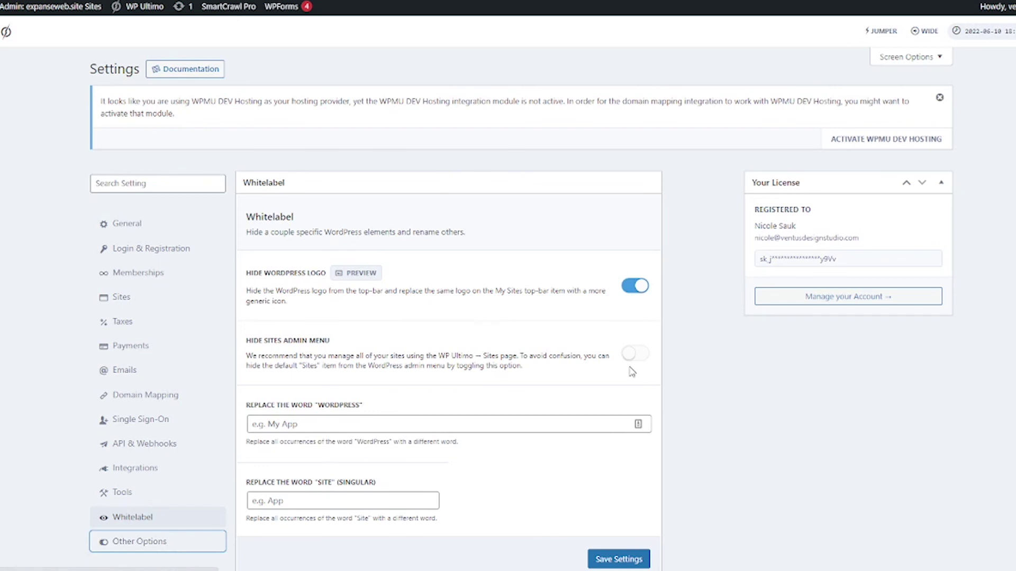